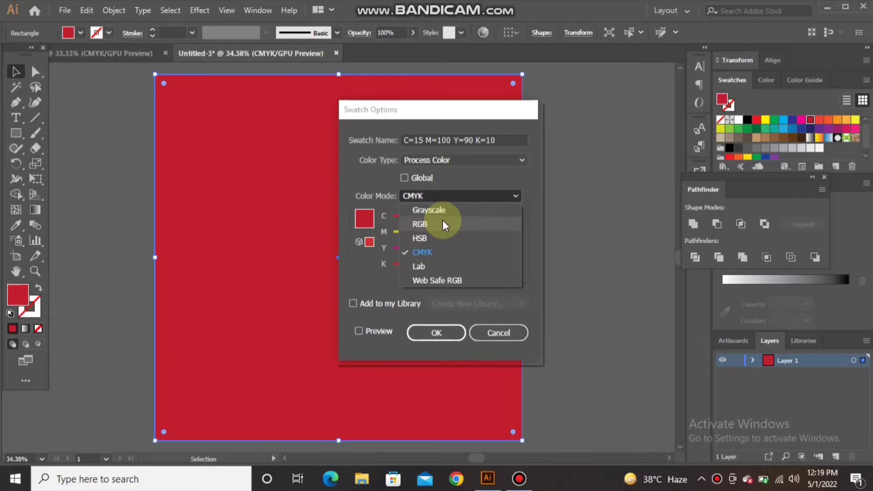
# Step: Switch the red swatch's color mode to RGB
pyautogui.click(442, 224)
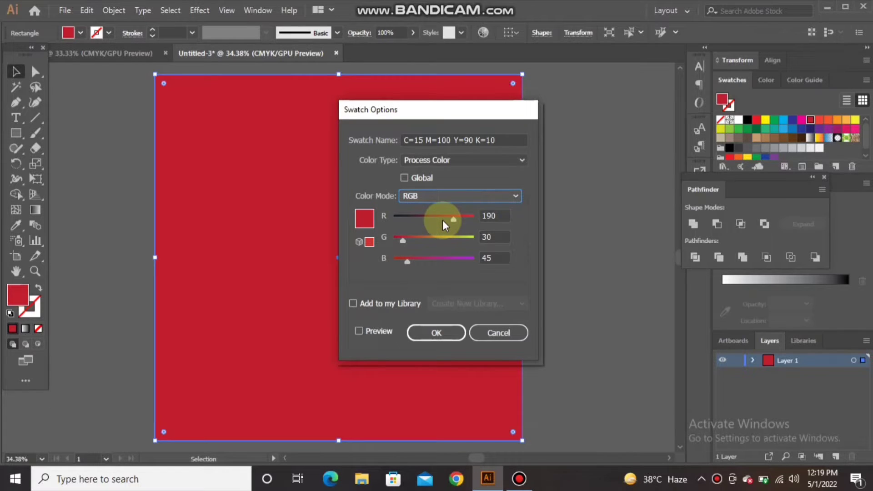
pyautogui.click(518, 477)
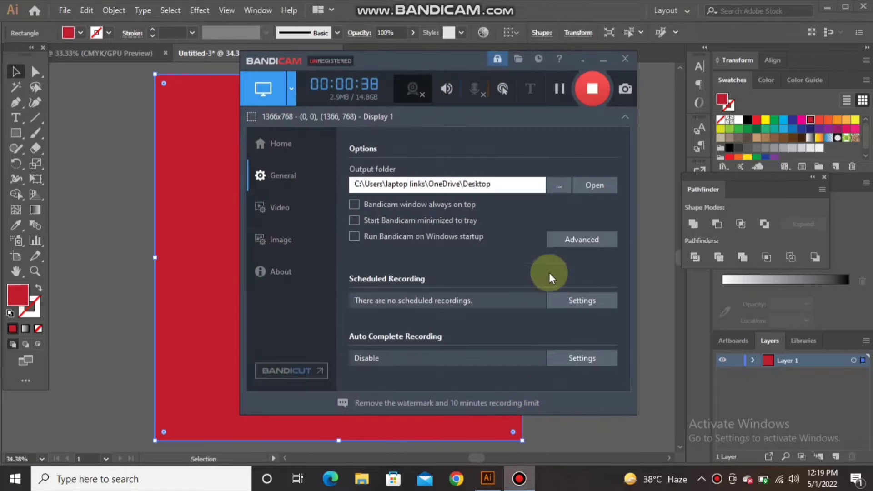
pyautogui.click(560, 94)
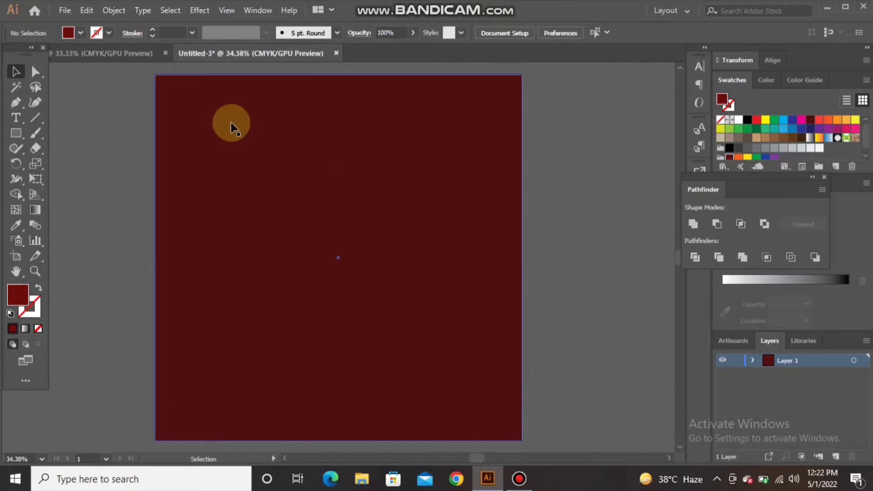
pyautogui.click(216, 163)
pyautogui.click(97, 169)
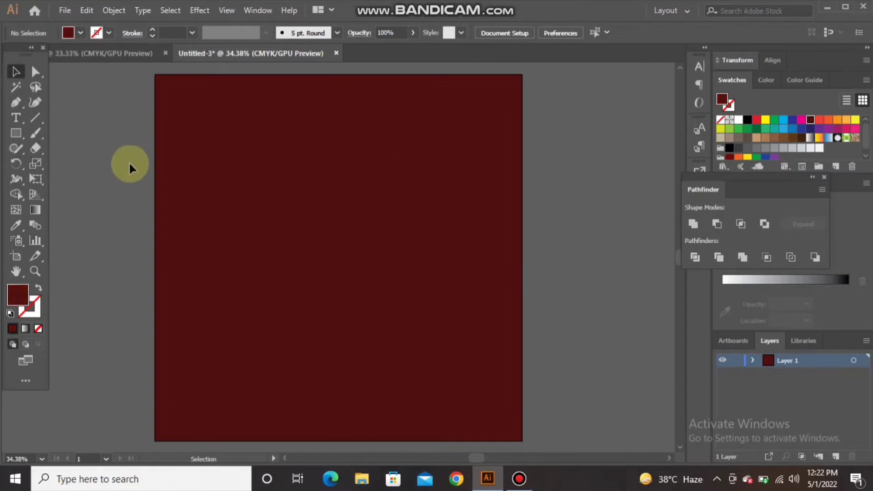
# Step: Inspect the dark red swatch's R, G and B values in RGB color mode, then close its options without applying changes
pyautogui.doubleClick(810, 120)
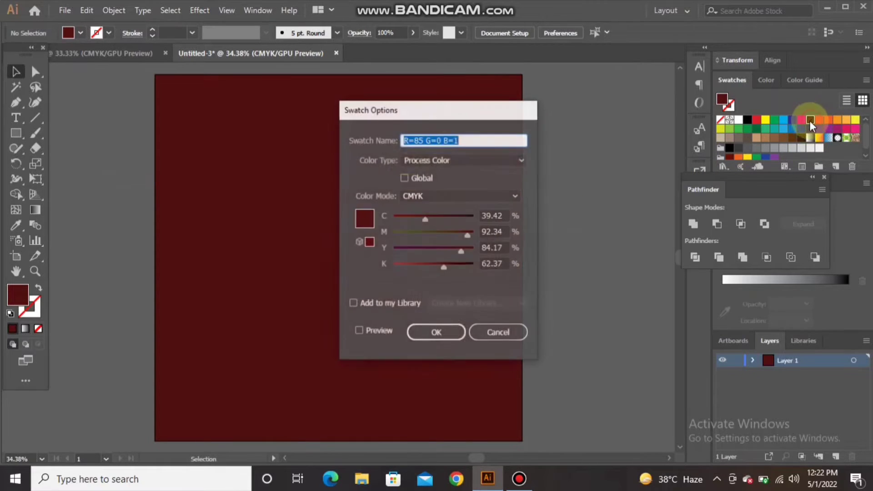
pyautogui.click(473, 199)
pyautogui.click(458, 222)
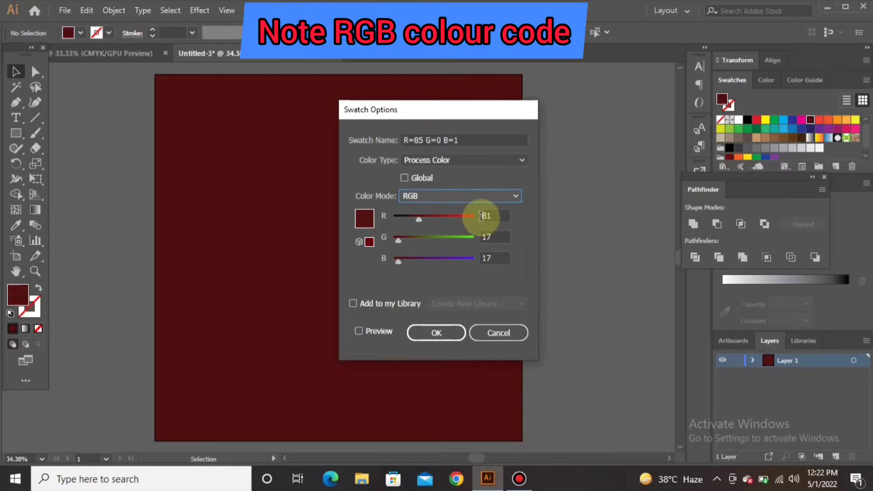
pyautogui.click(487, 235)
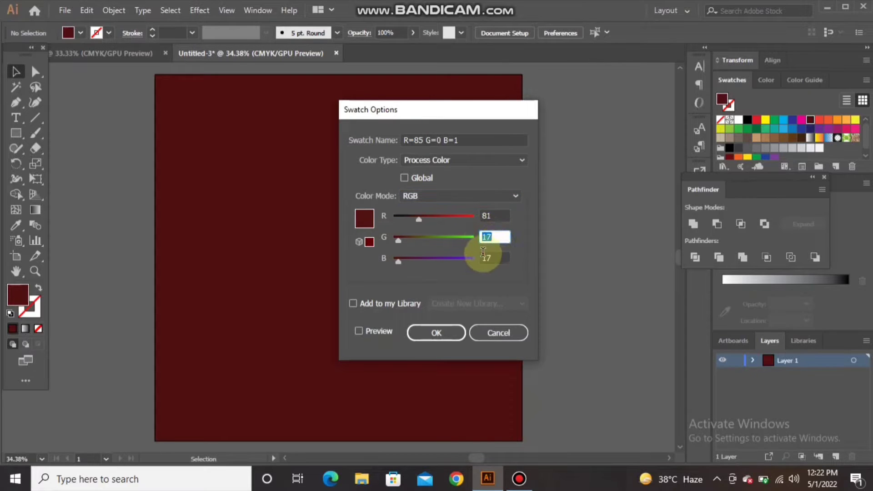
pyautogui.click(492, 256)
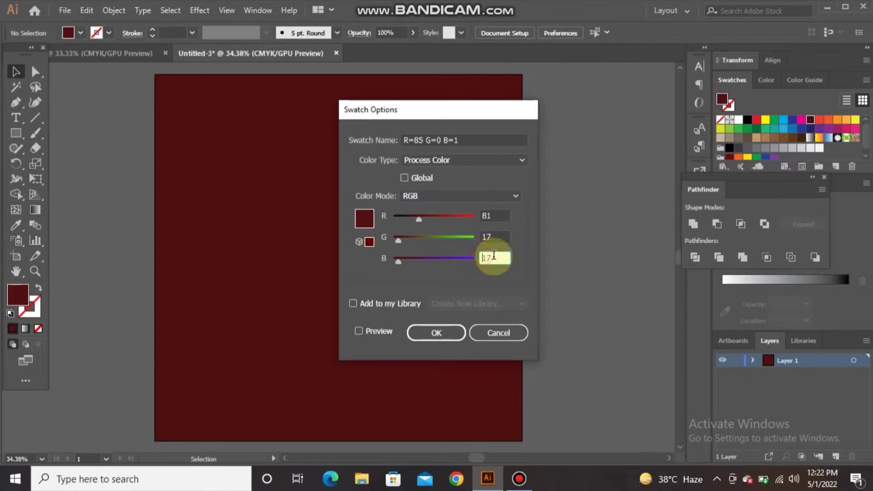
pyautogui.click(494, 339)
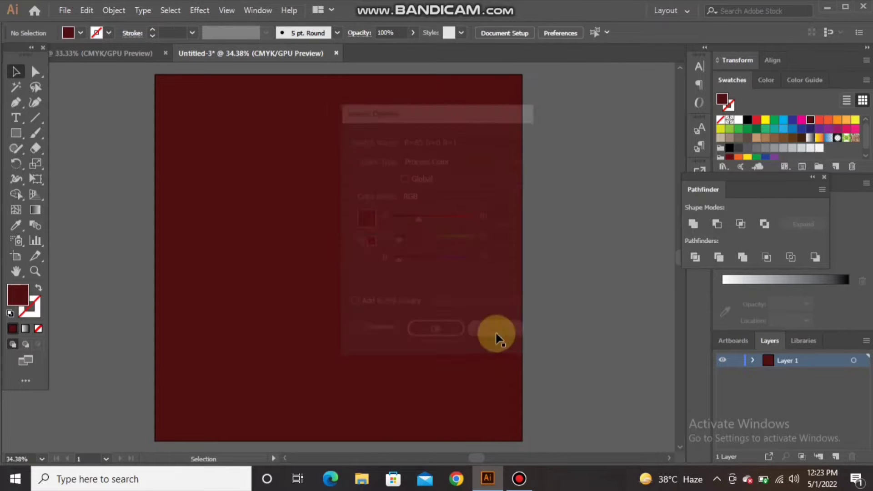
# Step: Draw a thin horizontal rectangle across the artboard's upper edge, extending slightly past both sides
pyautogui.click(13, 133)
pyautogui.scroll(1, 81, 136)
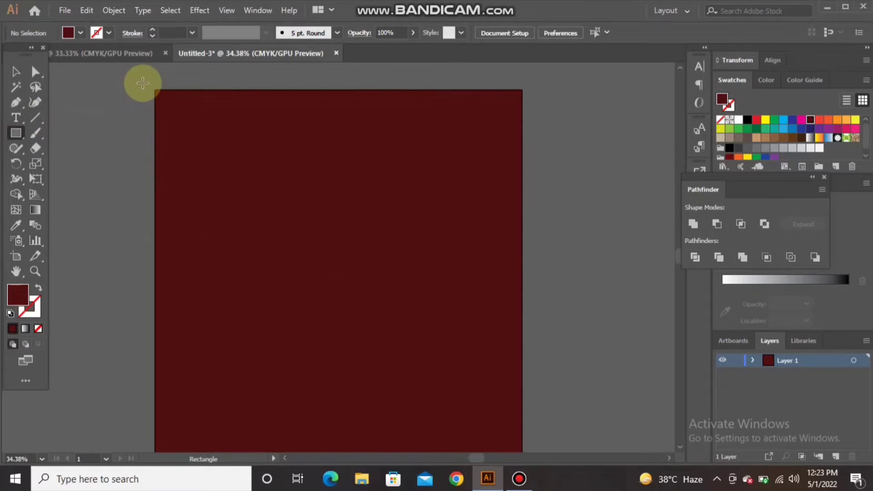
pyautogui.moveTo(143, 83); pyautogui.dragTo(539, 119)
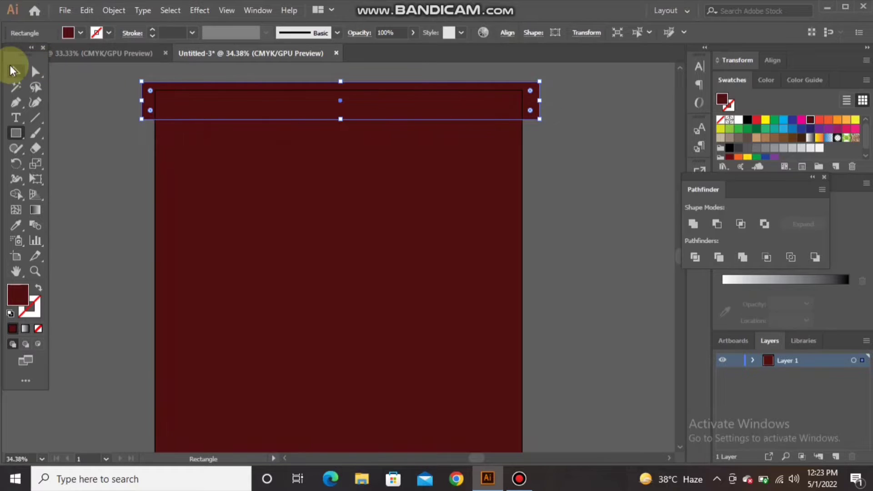
pyautogui.click(16, 72)
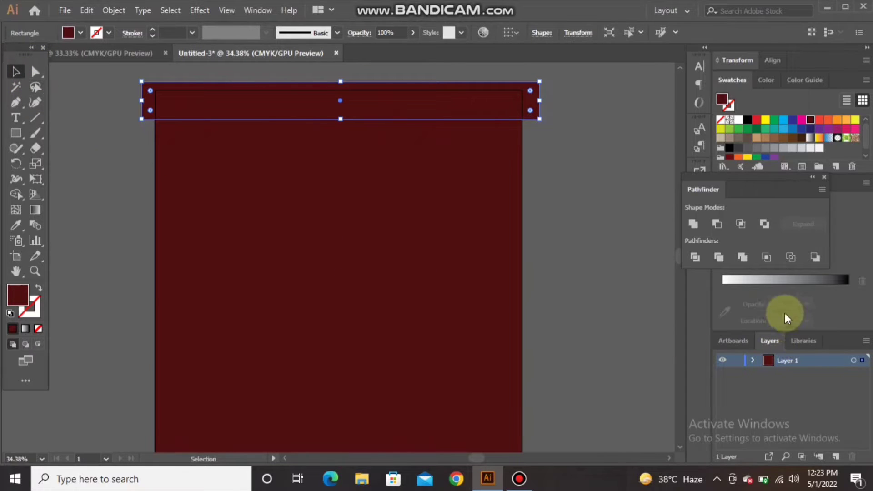
# Step: Move the Pathfinder controls off the gradient settings, then fill the strip with a reversed radial gradient
pyautogui.moveTo(788, 178)
pyautogui.mouseDown()
pyautogui.moveTo(814, 213)
pyautogui.moveTo(804, 222)
pyautogui.moveTo(780, 349)
pyautogui.moveTo(792, 362)
pyautogui.mouseUp()
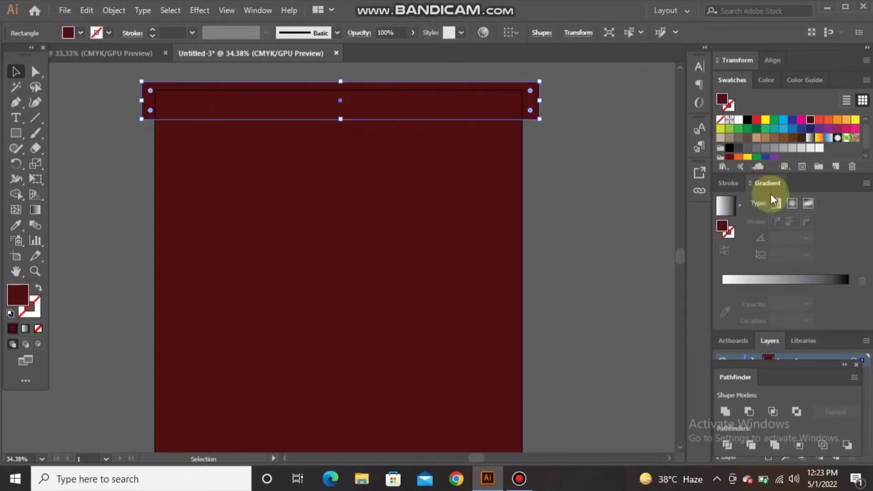
pyautogui.click(801, 280)
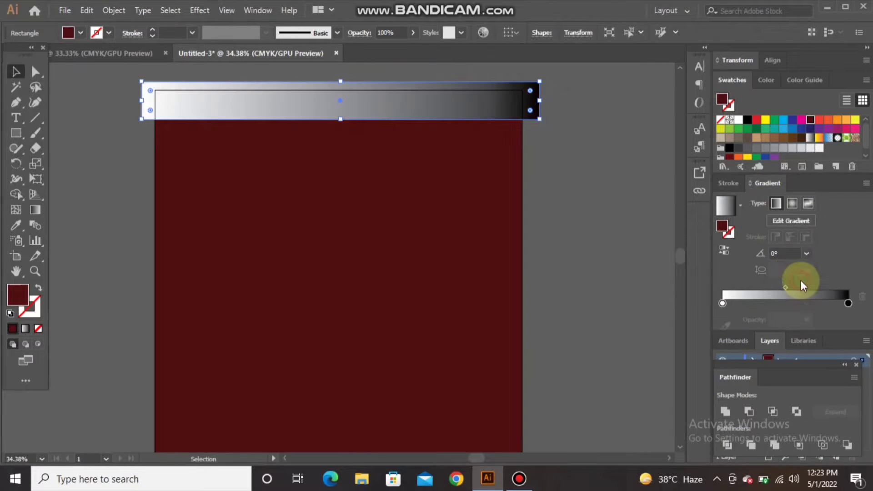
pyautogui.click(791, 203)
pyautogui.click(724, 249)
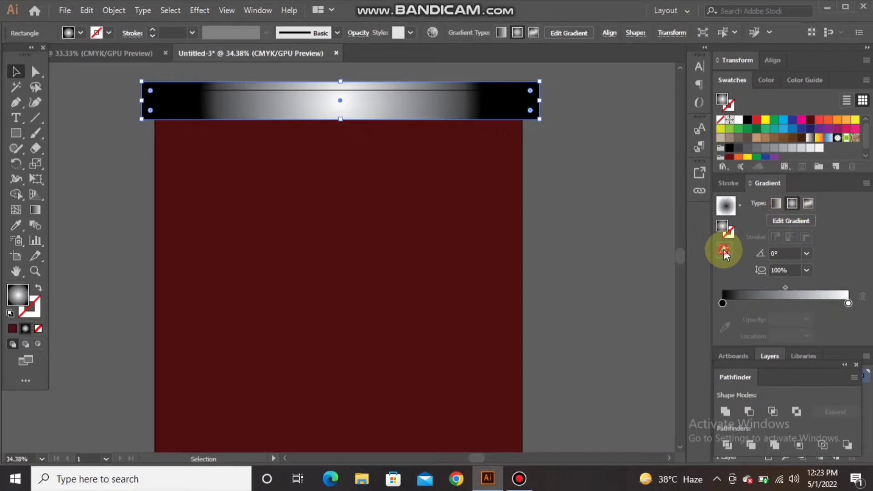
# Step: Color the strip's gradient with CMYK Red at the center stop and the dark red swatch at the outer stop
pyautogui.doubleClick(722, 303)
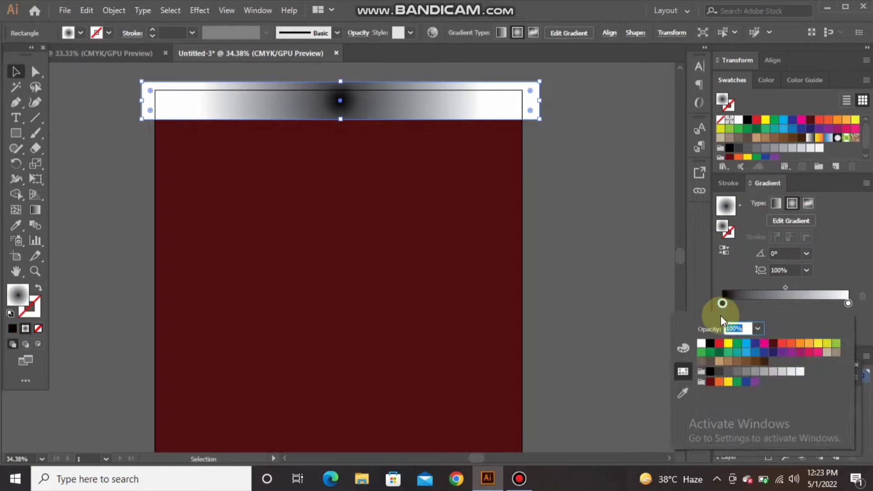
pyautogui.click(720, 344)
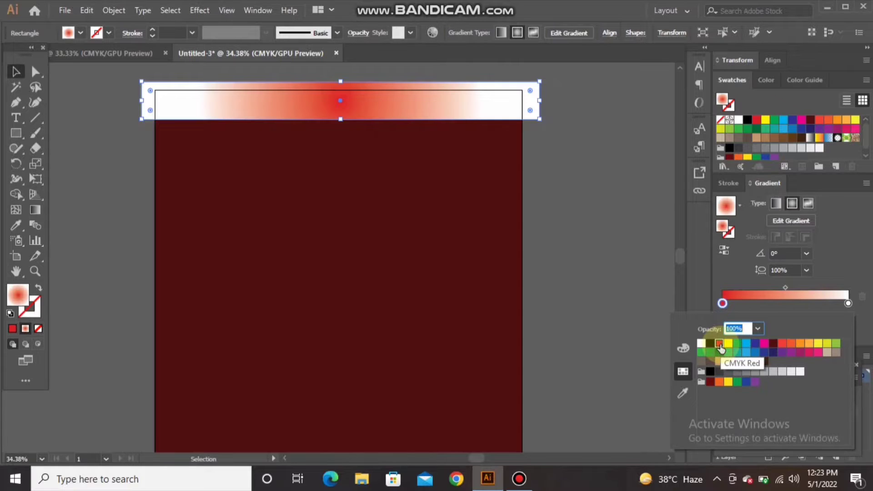
pyautogui.doubleClick(848, 303)
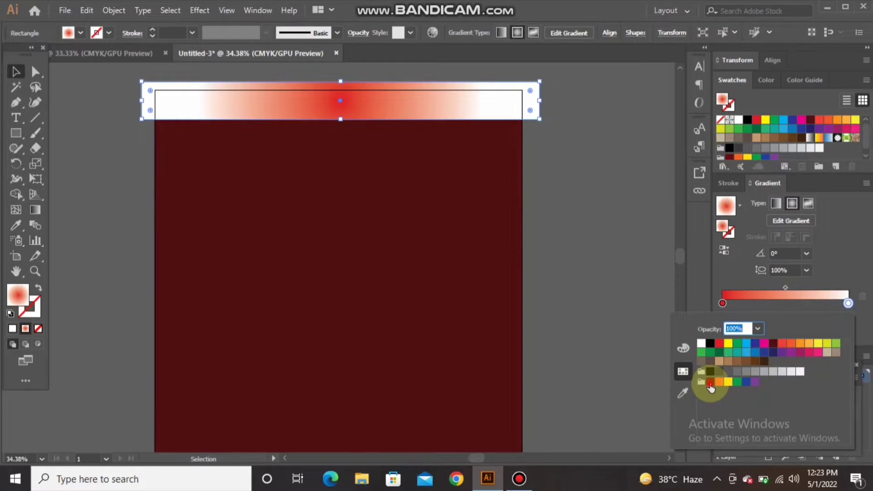
pyautogui.click(709, 384)
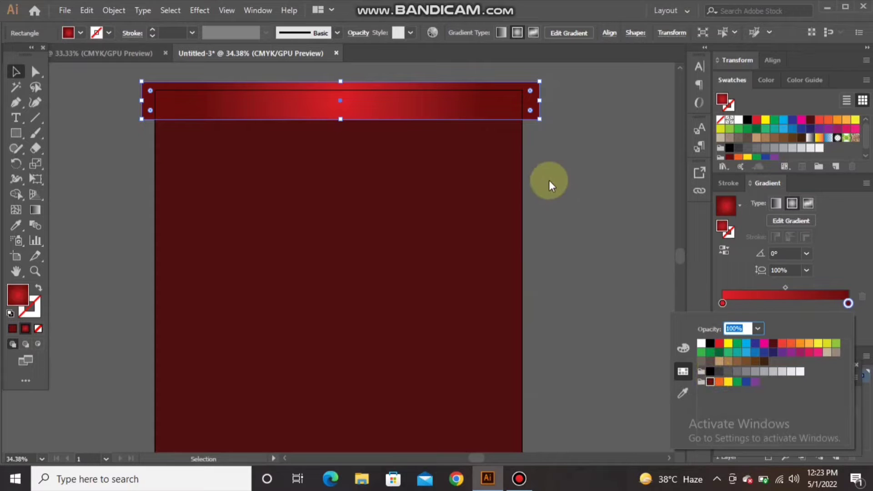
# Step: Duplicate the gradient strip just below itself with a narrow gap and repeat the copy down past the artboard's lower edge
pyautogui.click(15, 72)
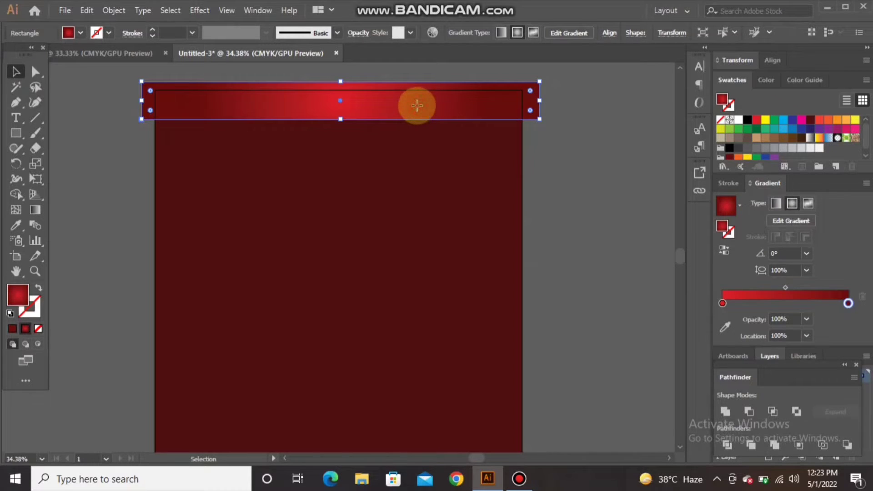
pyautogui.moveTo(418, 105); pyautogui.dragTo(417, 150)
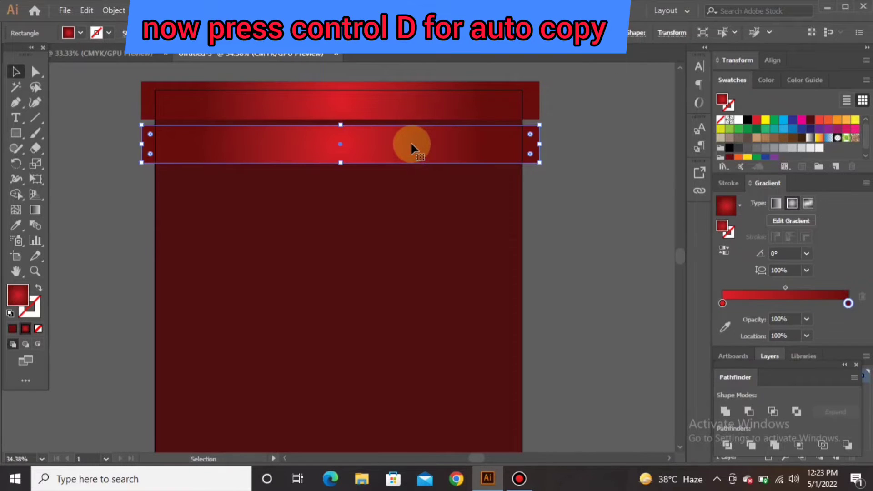
pyautogui.hotkey('ctrl', 'd')
pyautogui.hotkey('ctrl', 'd')
pyautogui.hotkey('ctrl', 'd')
pyautogui.hotkey('ctrl', 'd')
pyautogui.hotkey('ctrl', 'd')
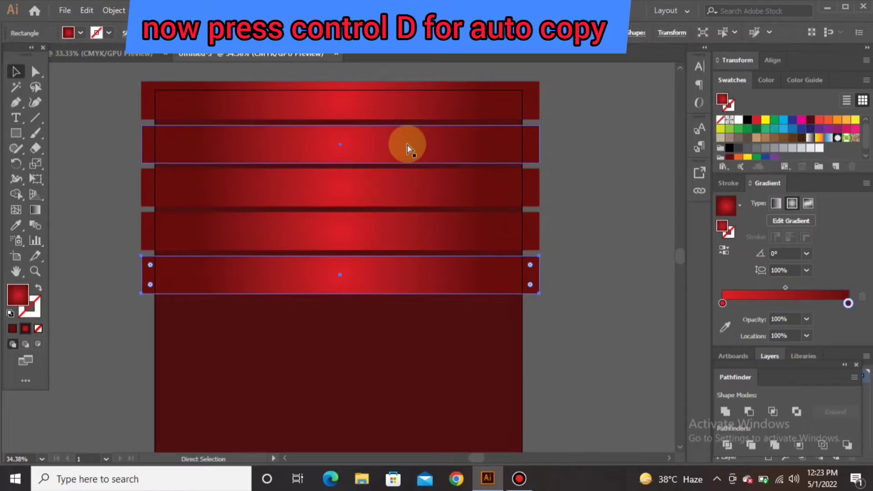
pyautogui.hscroll(2, 406, 145)
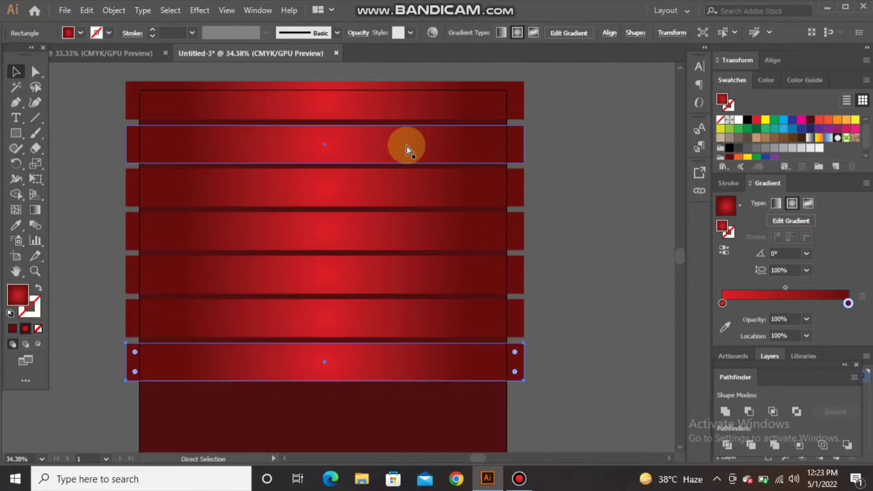
pyautogui.hotkey('ctrl', 'd')
pyautogui.hotkey('ctrl', 'd')
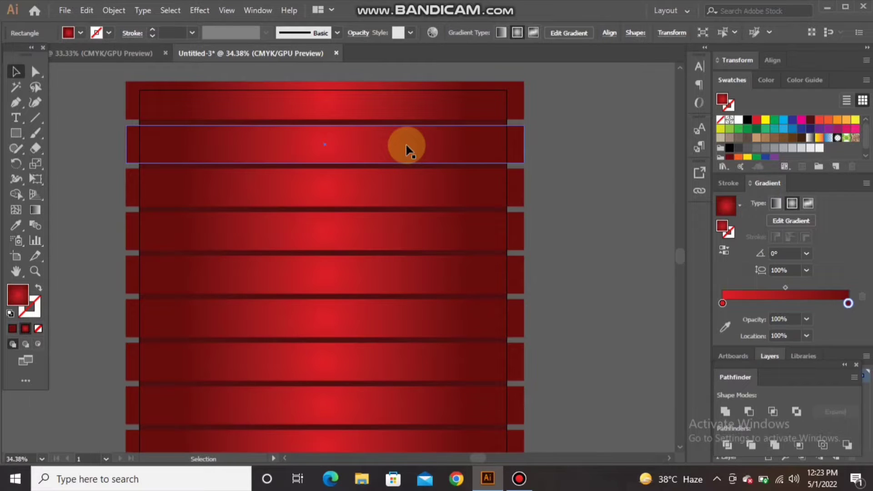
# Step: Delete the surplus gradient strip lying entirely below the artboard
pyautogui.click(550, 232)
pyautogui.scroll(-3, 550, 232)
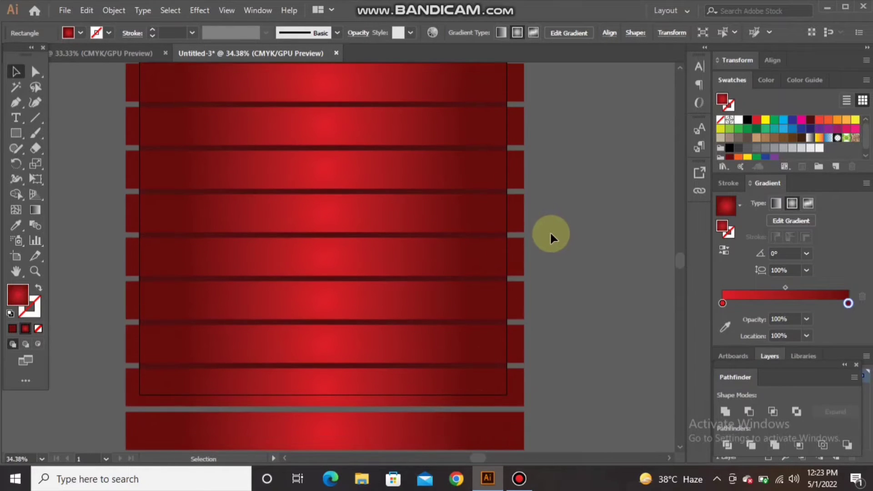
pyautogui.click(218, 430)
pyautogui.press('Delete')
pyautogui.scroll(1, 703, 352)
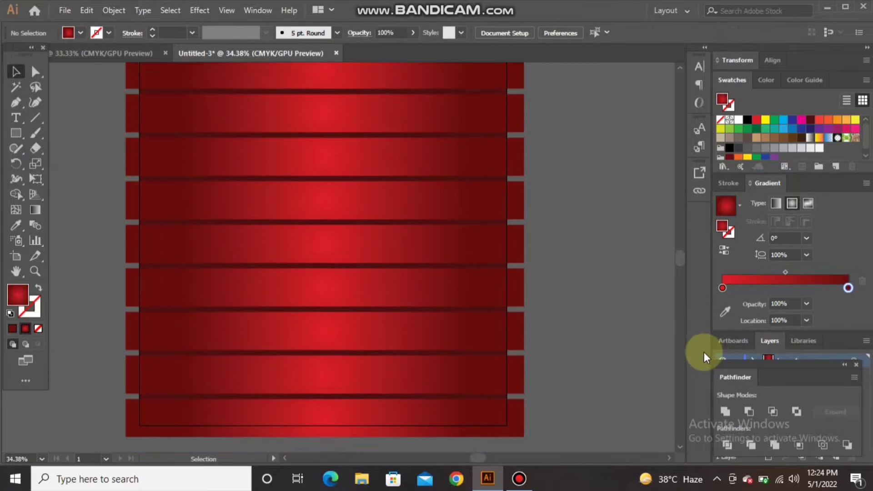
pyautogui.scroll(1, 659, 349)
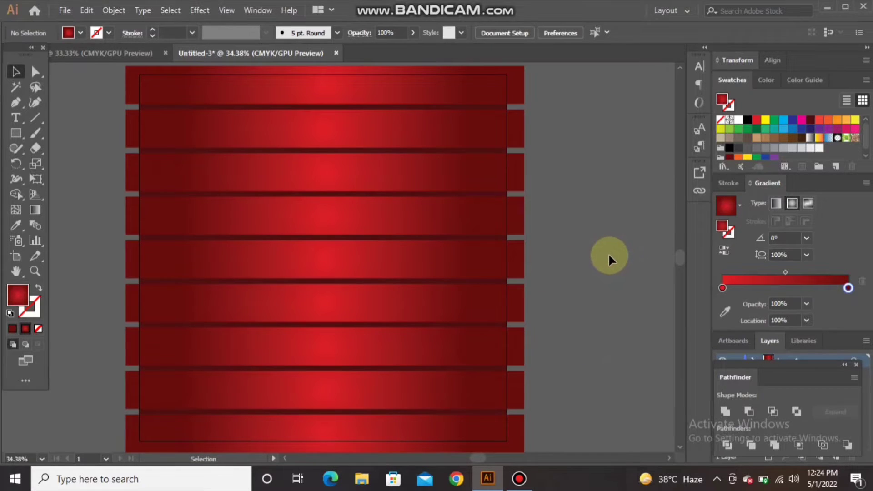
pyautogui.scroll(-1, 608, 253)
pyautogui.scroll(1, 608, 252)
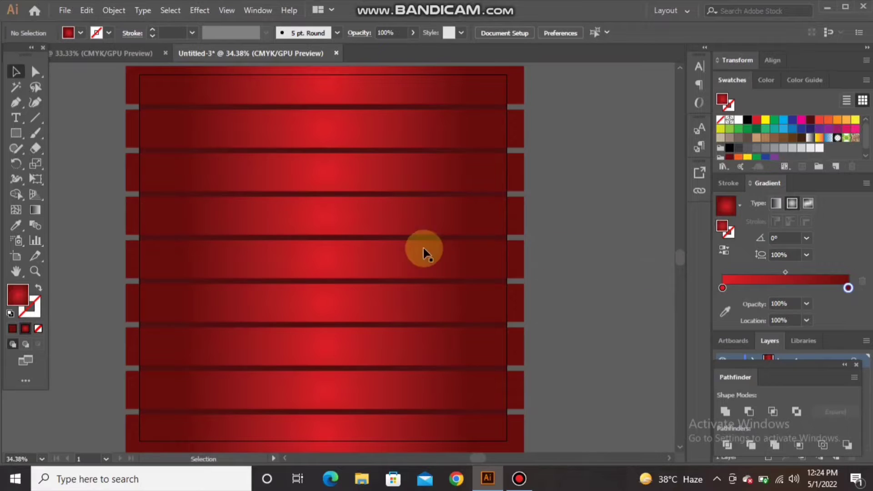
pyautogui.hotkey('ctrl', 'a')
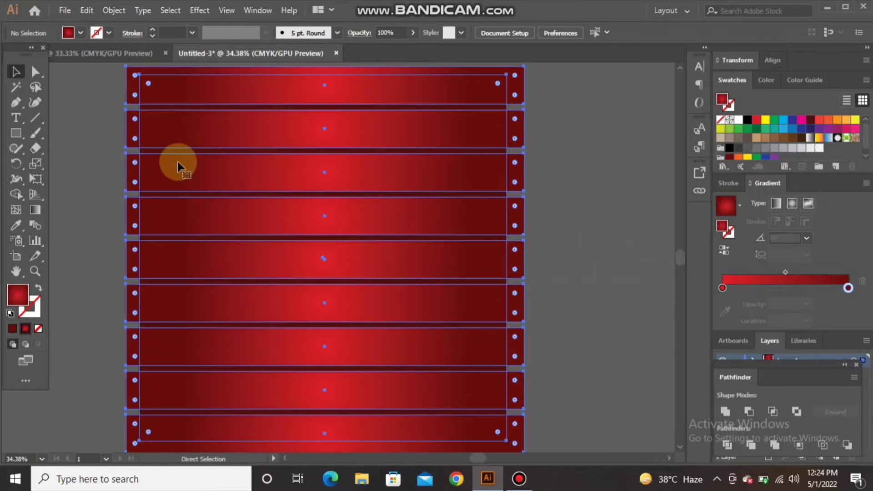
pyautogui.click(93, 107)
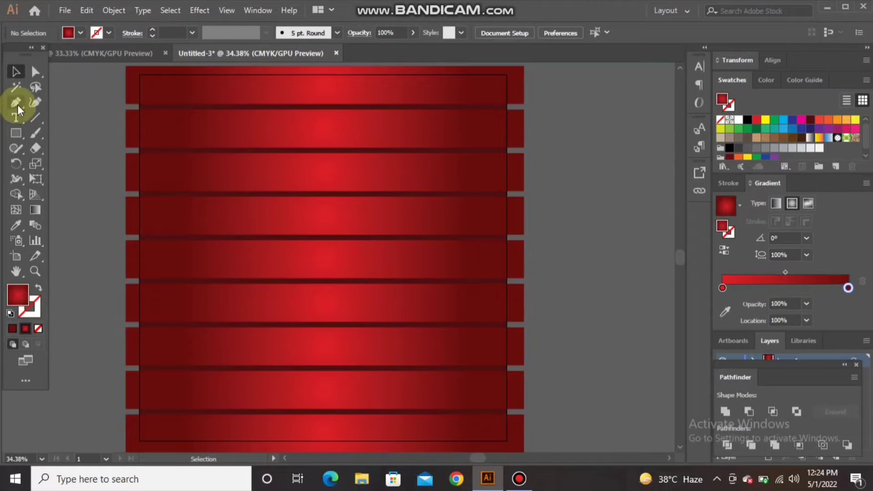
# Step: Place the Model image from File Explorer's recent files on the artboard and enlarge it proportionally down to the artboard's lower edge
pyautogui.click(362, 479)
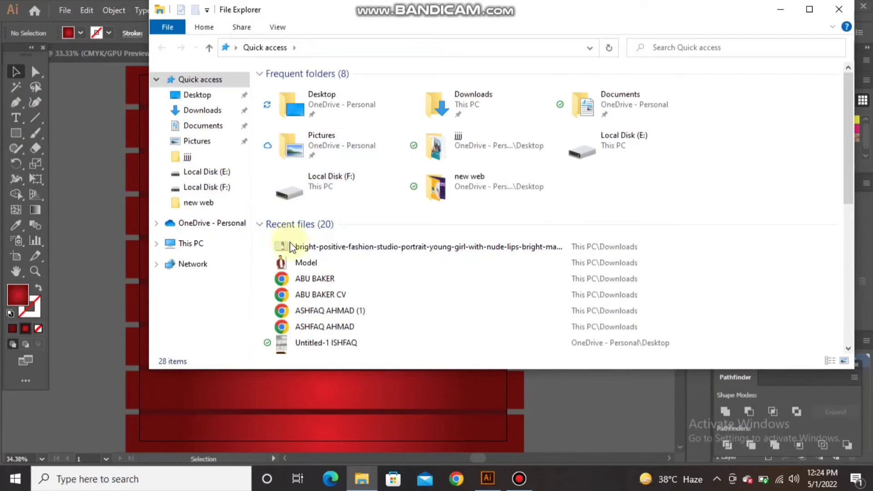
pyautogui.moveTo(295, 262); pyautogui.dragTo(274, 195)
pyautogui.click(839, 9)
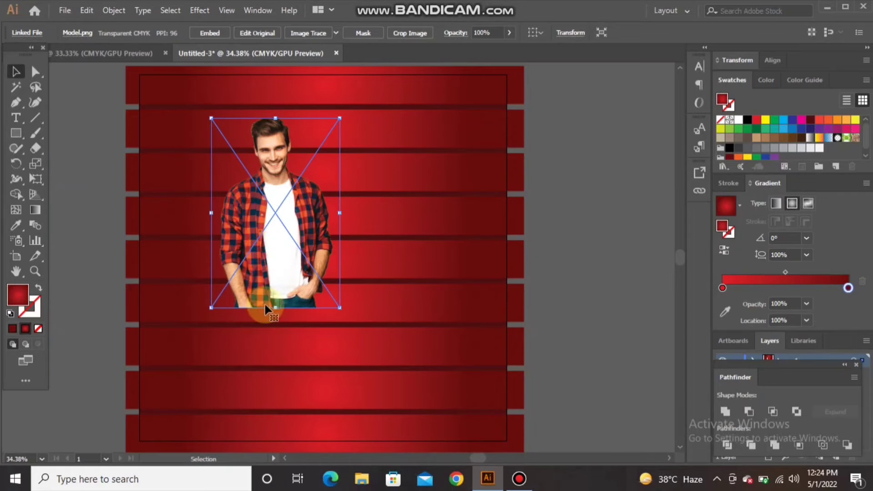
pyautogui.moveTo(273, 307); pyautogui.dragTo(283, 441)
pyautogui.click(76, 244)
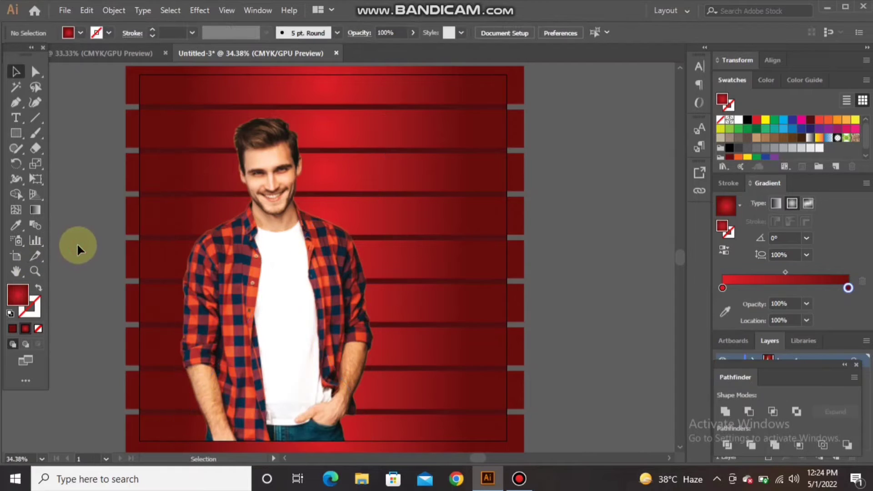
# Step: Apply a Drop Shadow to the model image with Multiply mode, 75% opacity, 0 px X offset, 10 px Y offset and 20 px blur
pyautogui.click(172, 227)
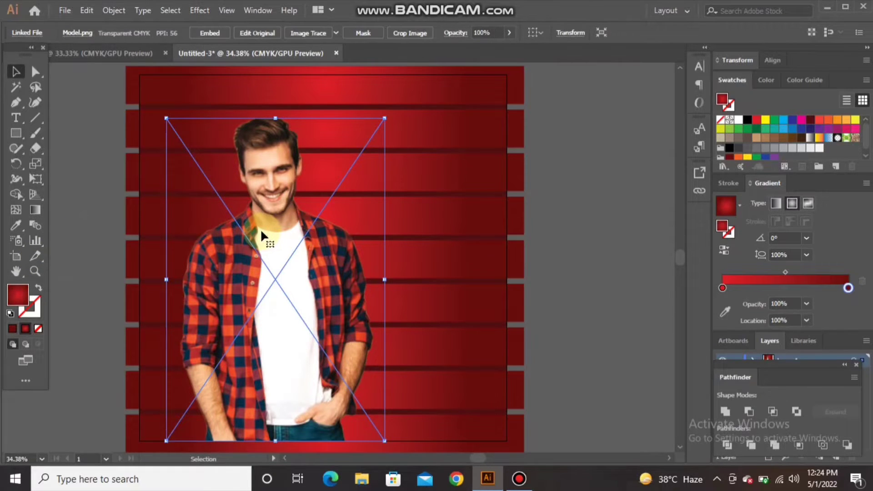
pyautogui.click(199, 12)
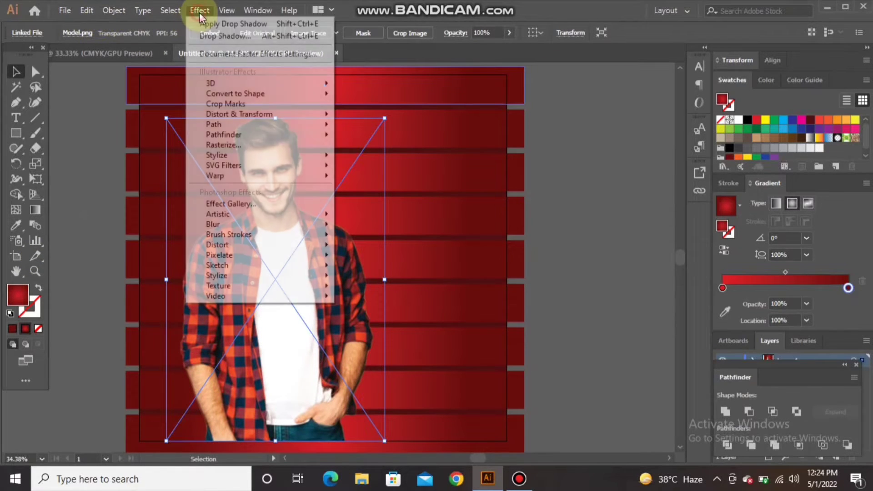
pyautogui.moveTo(233, 157)
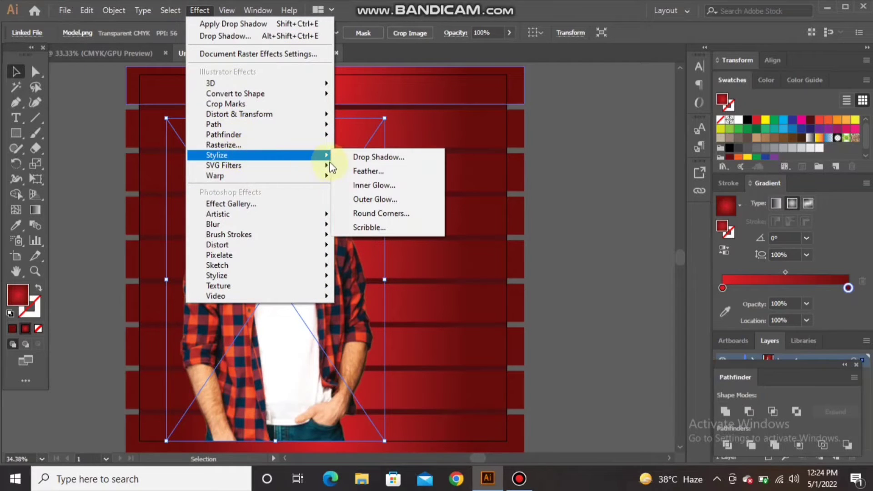
pyautogui.click(370, 158)
pyautogui.click(417, 193)
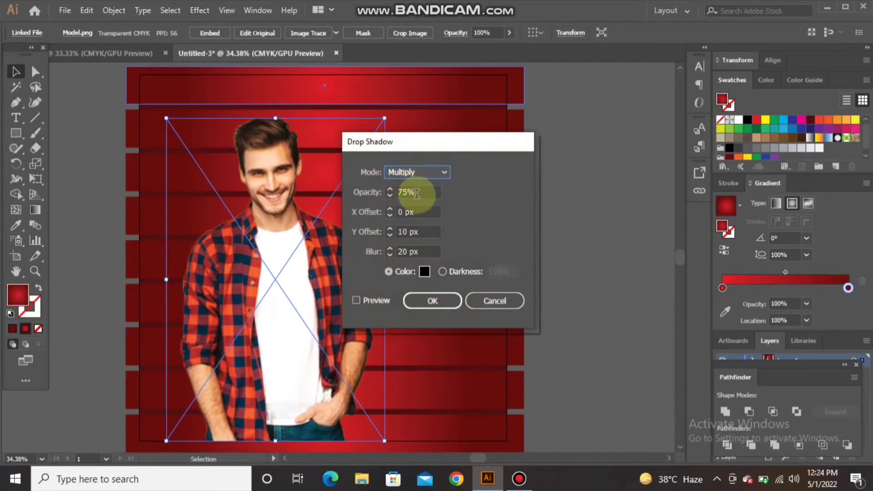
pyautogui.click(416, 194)
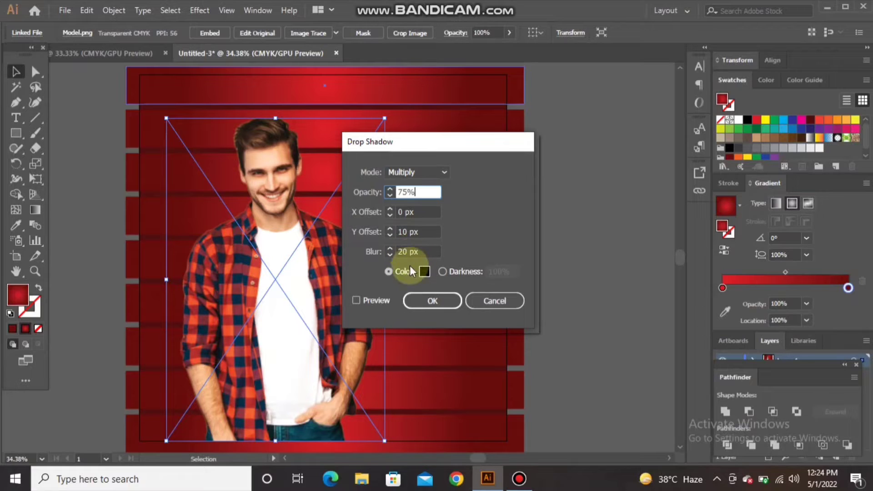
pyautogui.click(432, 301)
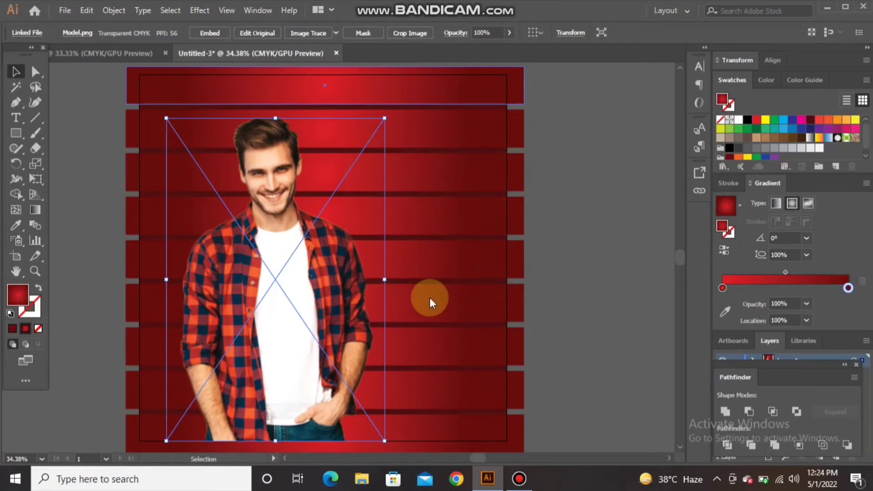
pyautogui.click(560, 286)
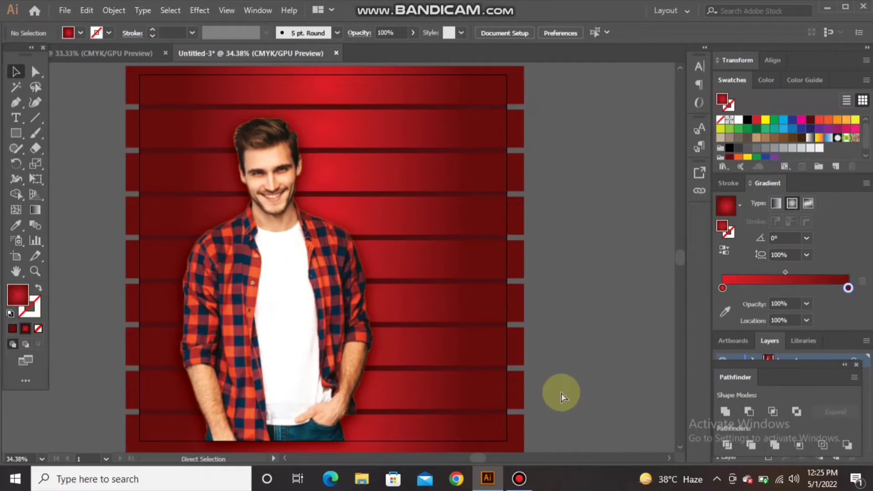
# Step: Try to copy all the ungrouped artwork and paste it in front in the same place
pyautogui.hotkey('ctrl', 'a')
pyautogui.click(86, 14)
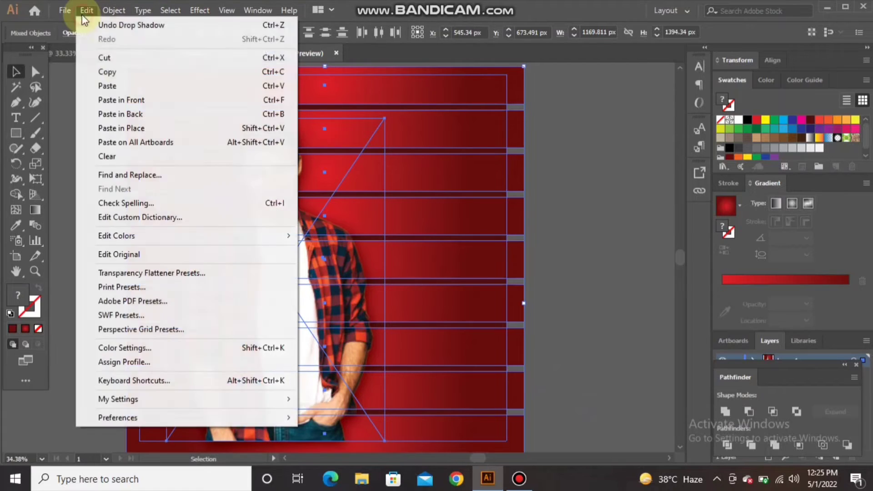
pyautogui.click(119, 75)
pyautogui.click(91, 11)
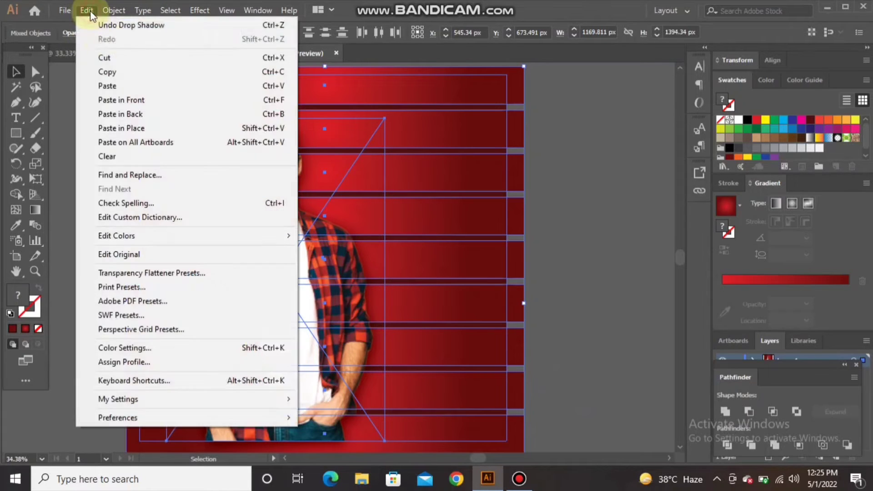
pyautogui.click(120, 96)
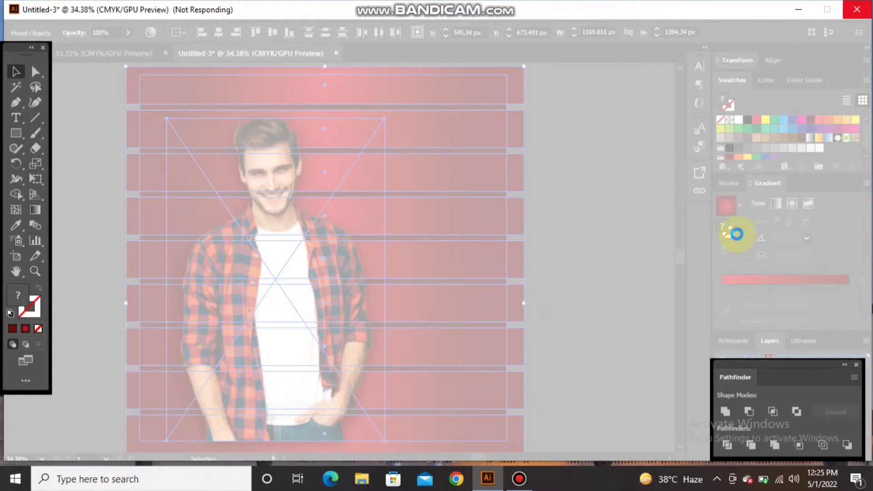
# Step: Undo pasting the ungrouped artwork in front and clear the selection
pyautogui.click(519, 479)
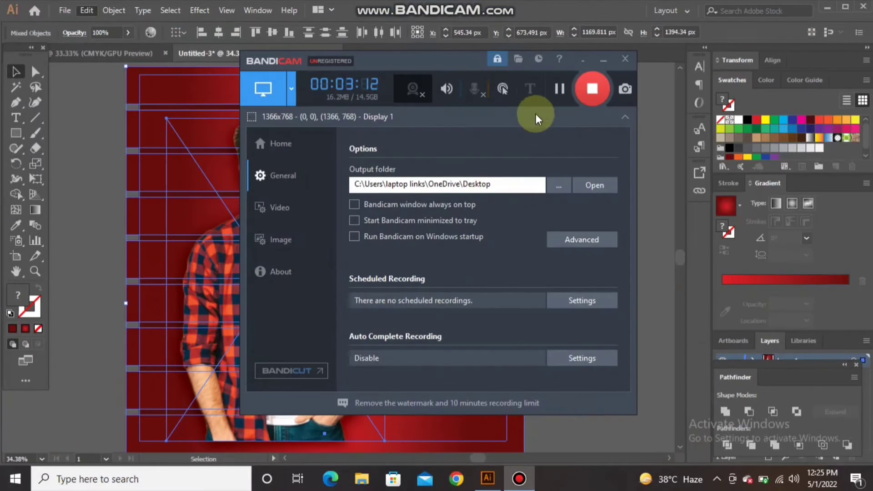
pyautogui.click(587, 71)
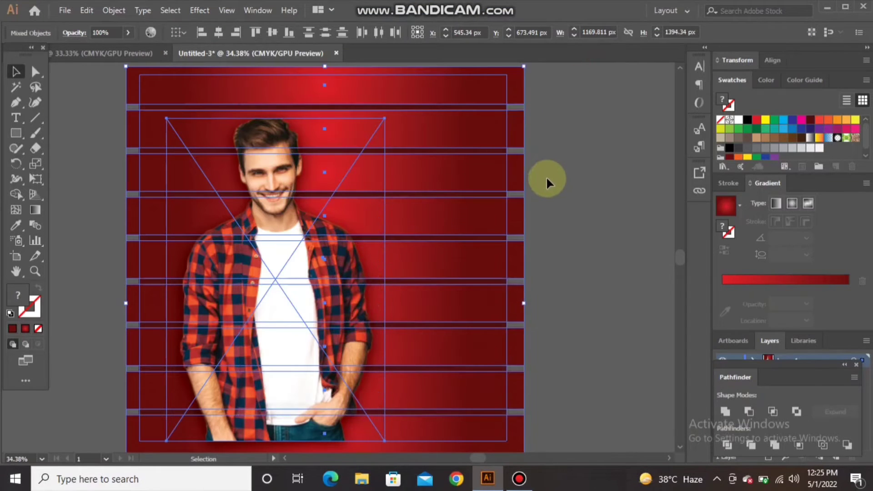
pyautogui.rightClick(548, 177)
pyautogui.click(589, 186)
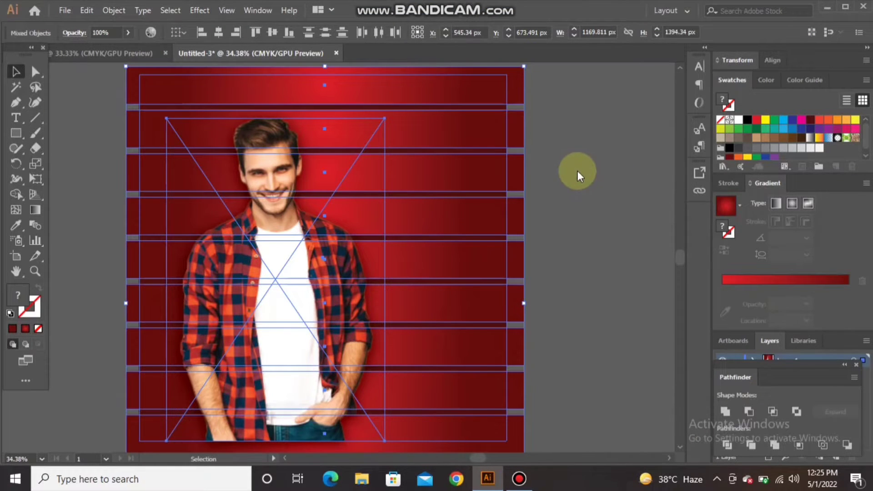
pyautogui.rightClick(577, 171)
pyautogui.click(586, 179)
pyautogui.click(558, 130)
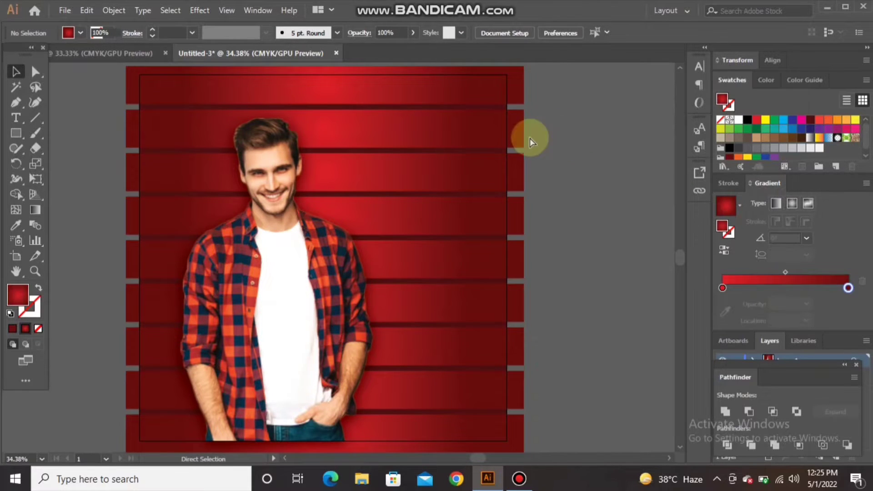
pyautogui.hotkey('ctrl', 'a')
pyautogui.click(85, 13)
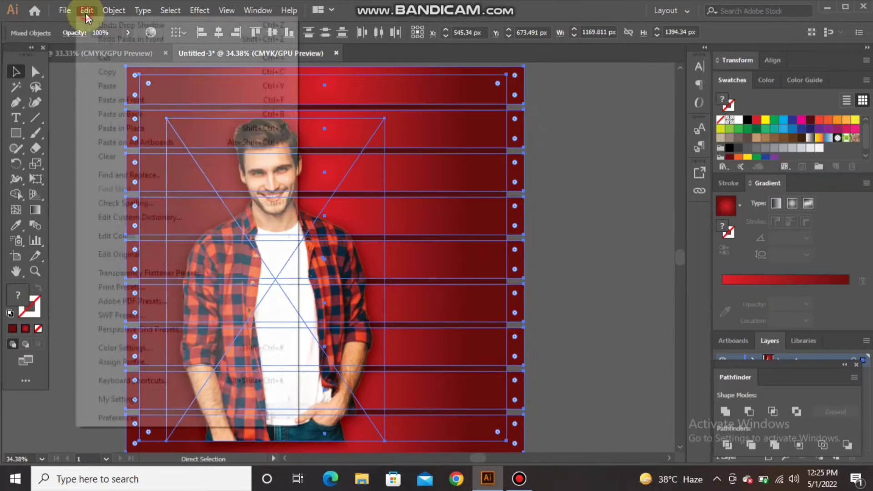
pyautogui.click(113, 10)
pyautogui.click(114, 10)
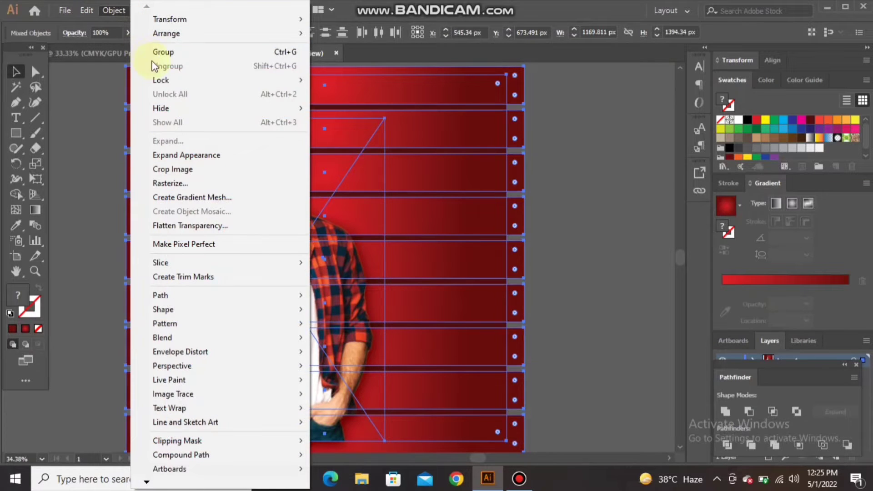
pyautogui.moveTo(159, 80)
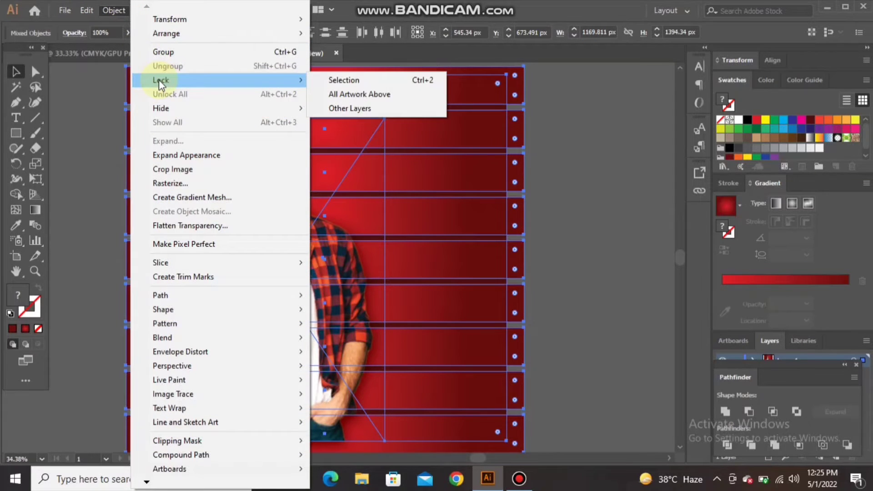
pyautogui.click(107, 84)
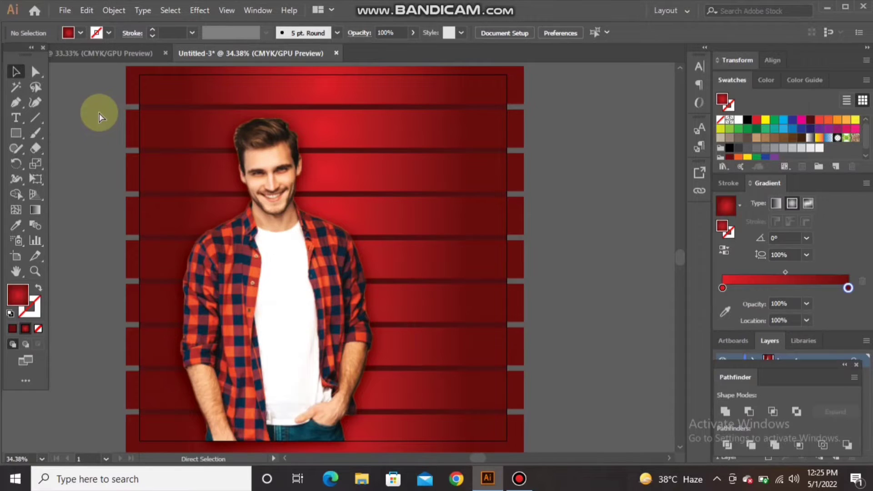
# Step: Group the gradient strips and the model image into one object and deselect it
pyautogui.hotkey('ctrl', 'a')
pyautogui.rightClick(201, 148)
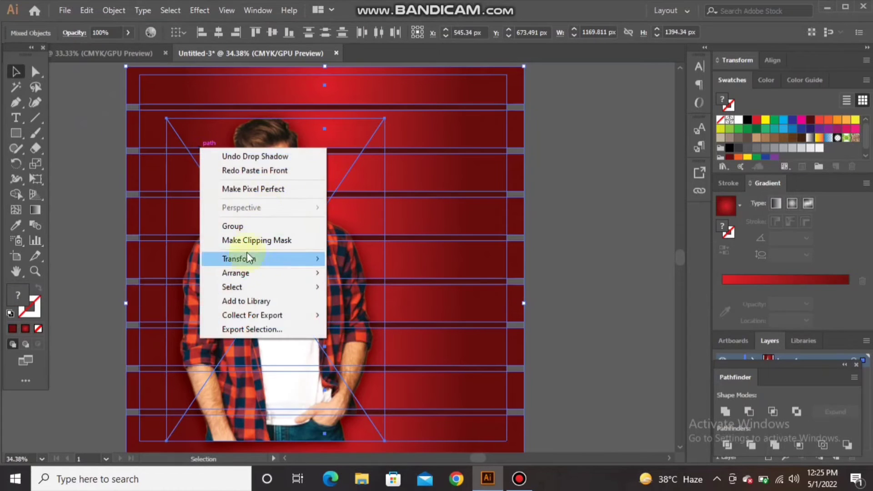
pyautogui.click(234, 226)
pyautogui.click(113, 184)
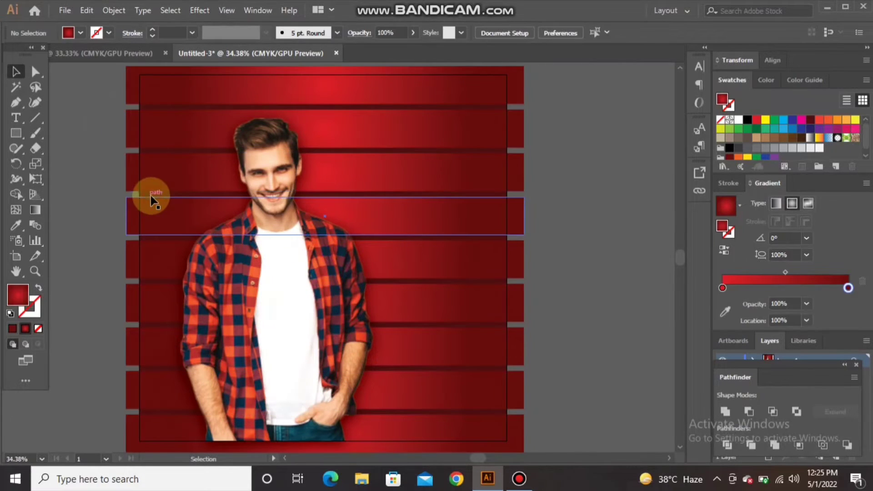
# Step: Copy the group of strips and model and paste the copy in front, directly over the original
pyautogui.click(136, 173)
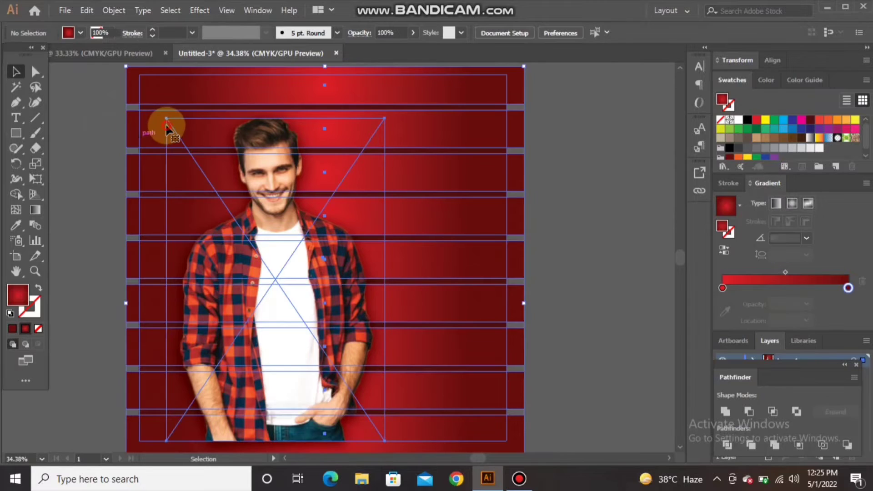
pyautogui.click(80, 13)
pyautogui.click(111, 67)
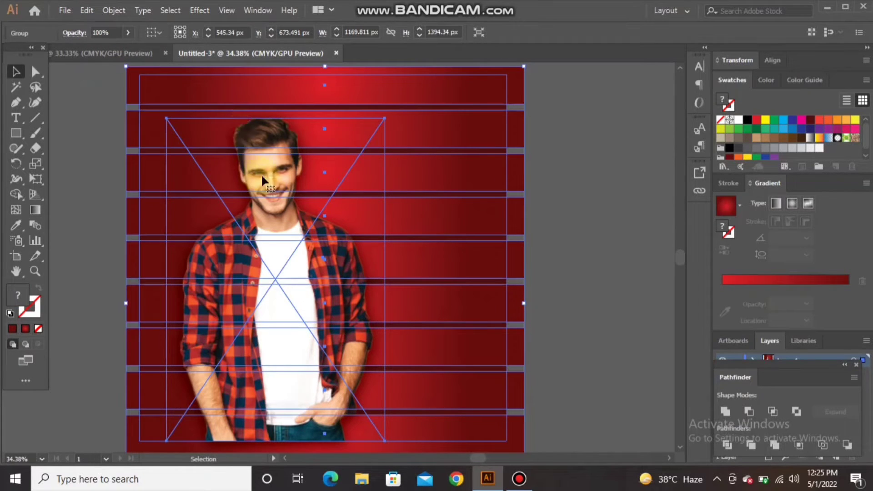
pyautogui.click(86, 10)
pyautogui.click(146, 100)
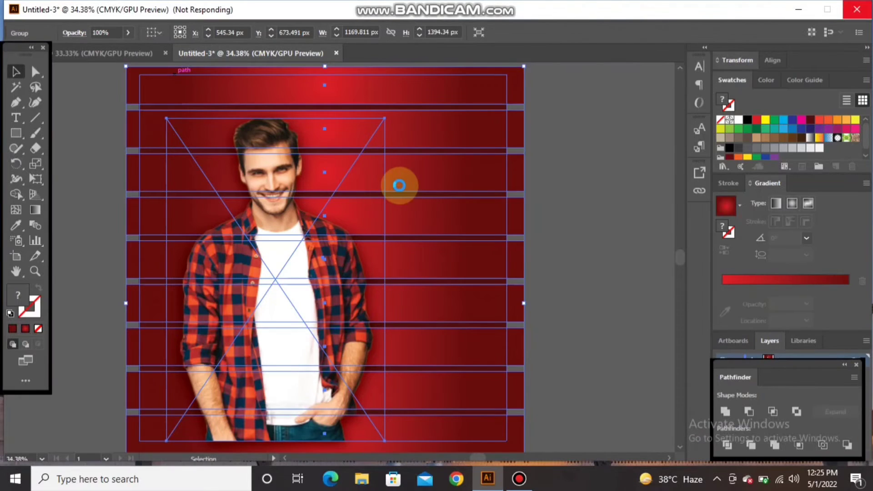
pyautogui.click(519, 478)
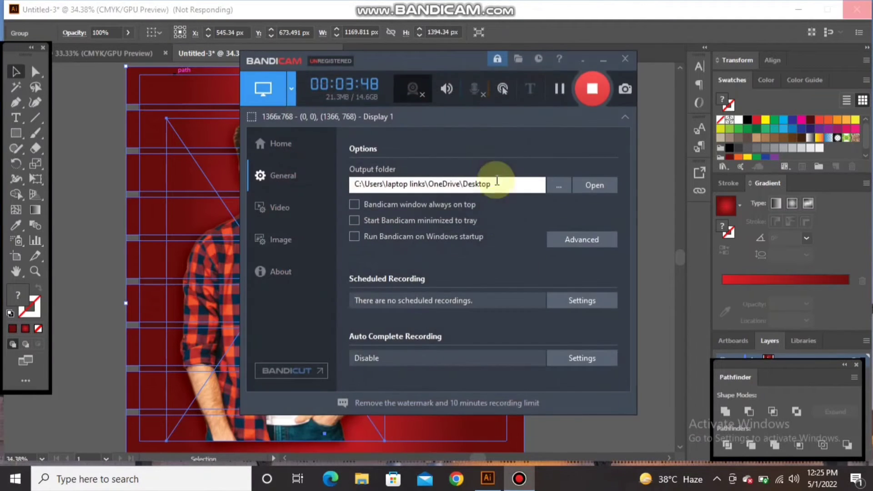
pyautogui.click(559, 88)
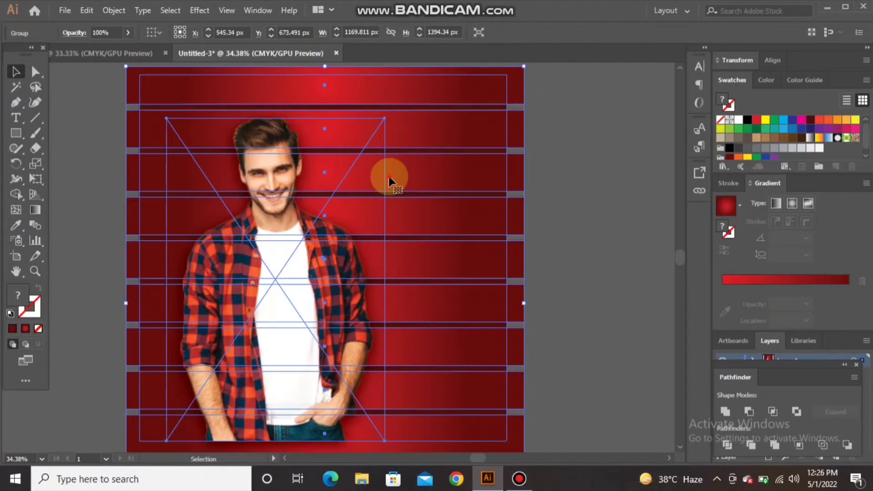
# Step: Move the pasted group aside to check for the original beneath it, and undo the move
pyautogui.moveTo(397, 176); pyautogui.dragTo(504, 199)
pyautogui.rightClick(504, 197)
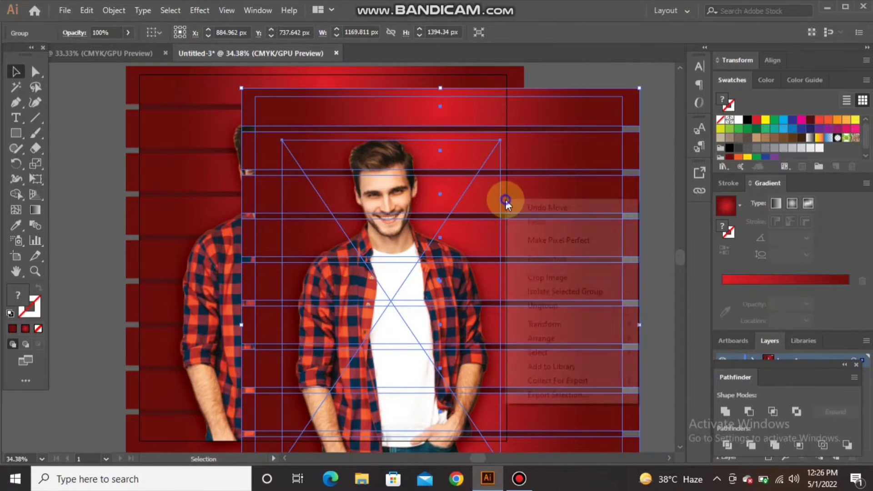
pyautogui.click(518, 207)
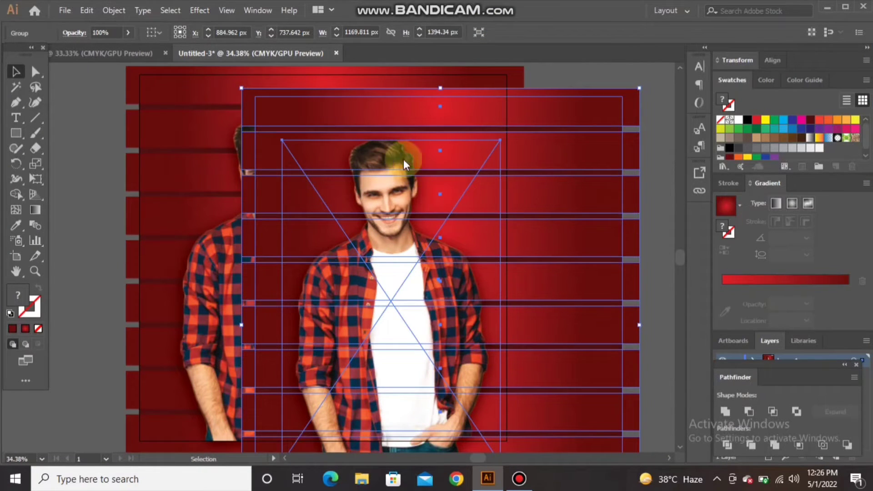
pyautogui.moveTo(402, 159); pyautogui.dragTo(236, 151)
pyautogui.rightClick(577, 194)
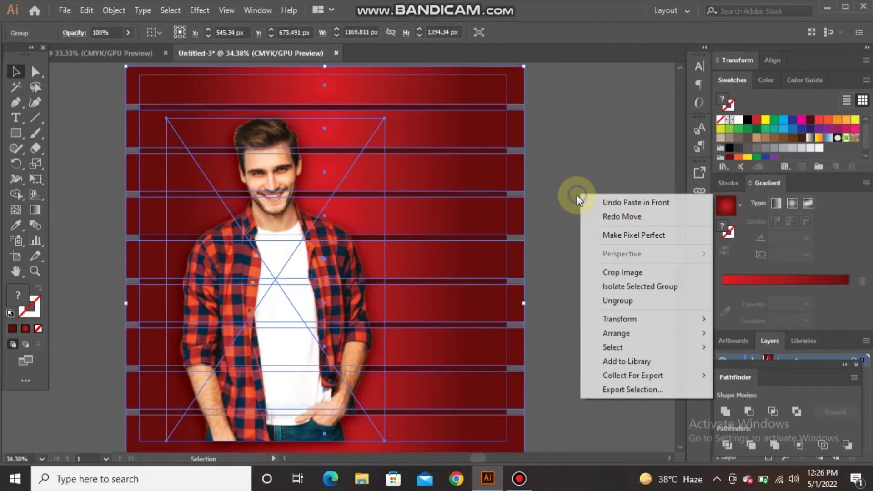
pyautogui.click(568, 172)
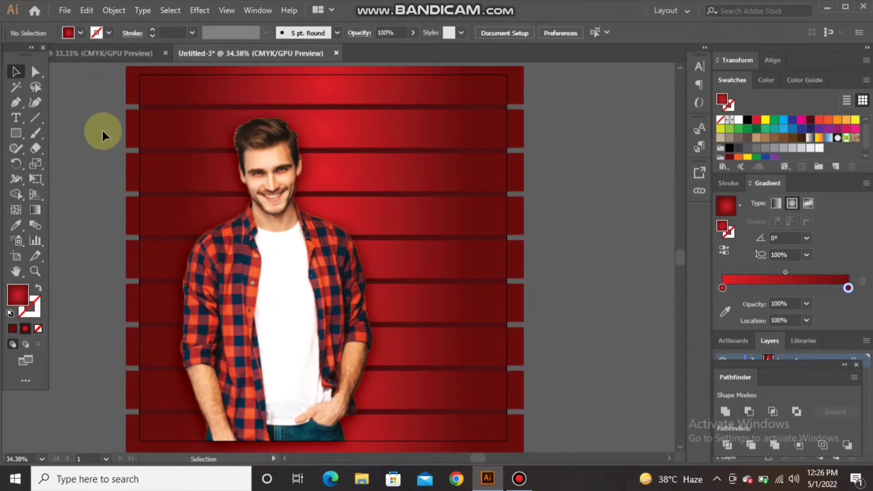
# Step: Apply a Gaussian Blur effect to the front copy of the group and deselect it
pyautogui.moveTo(102, 132); pyautogui.dragTo(154, 156)
pyautogui.click(200, 10)
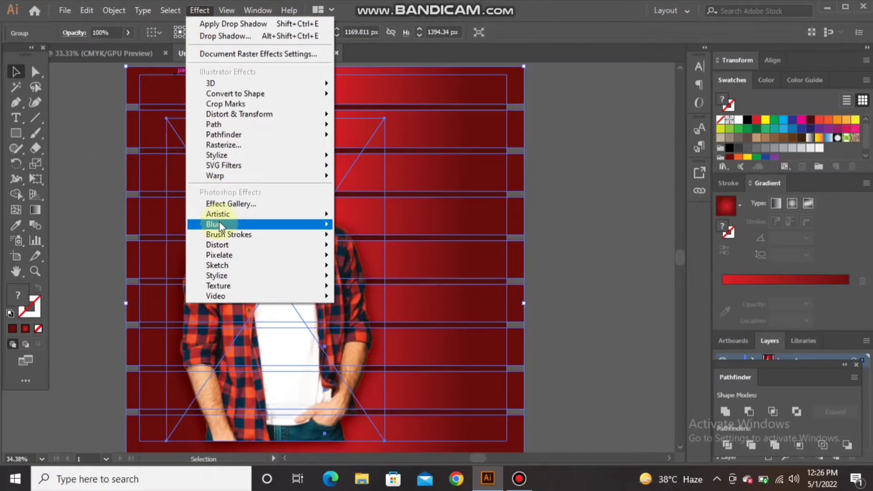
pyautogui.moveTo(220, 228)
pyautogui.click(361, 226)
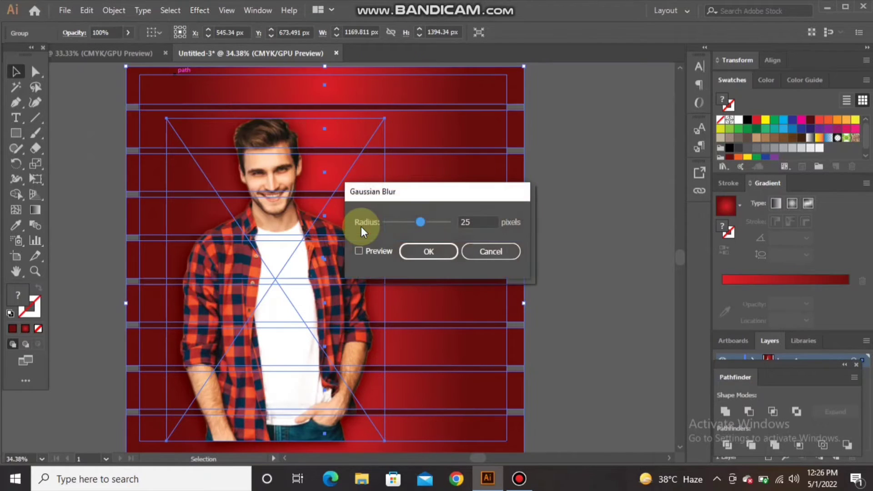
pyautogui.doubleClick(465, 222)
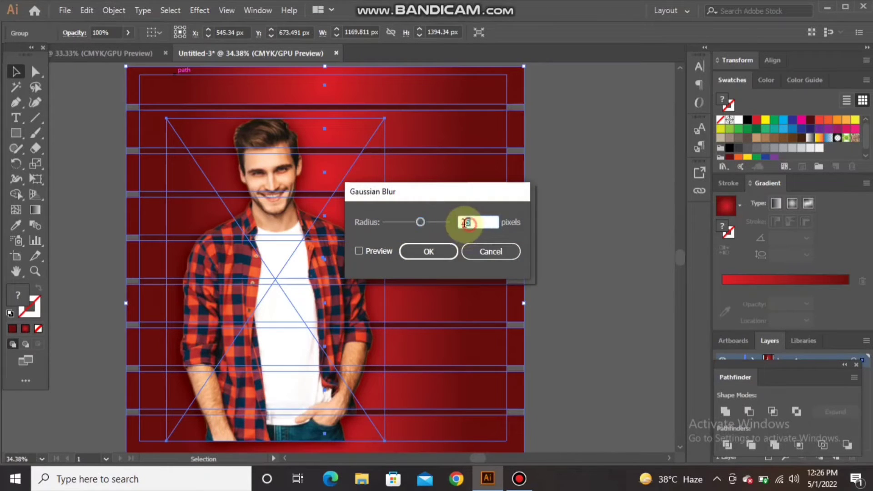
pyautogui.click(433, 252)
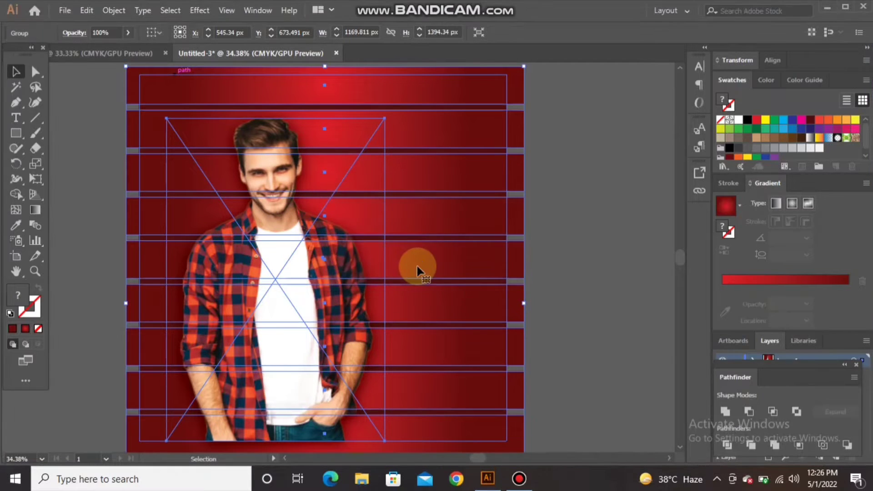
pyautogui.click(87, 181)
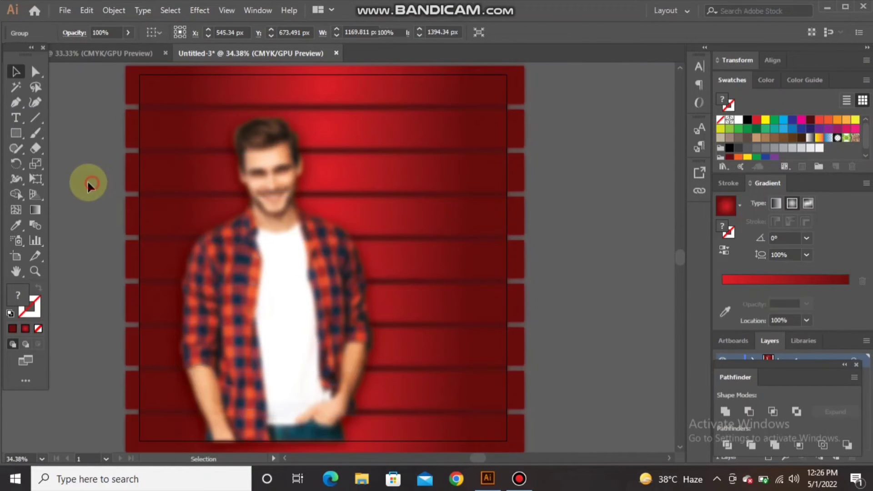
# Step: Draw a rectangle covering the whole artboard and extending slightly past its edges
pyautogui.click(18, 131)
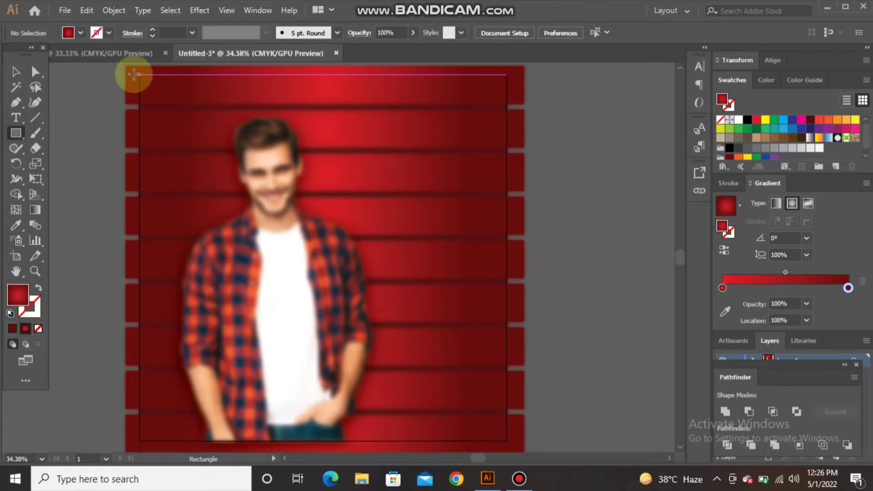
pyautogui.moveTo(134, 72); pyautogui.dragTo(145, 96)
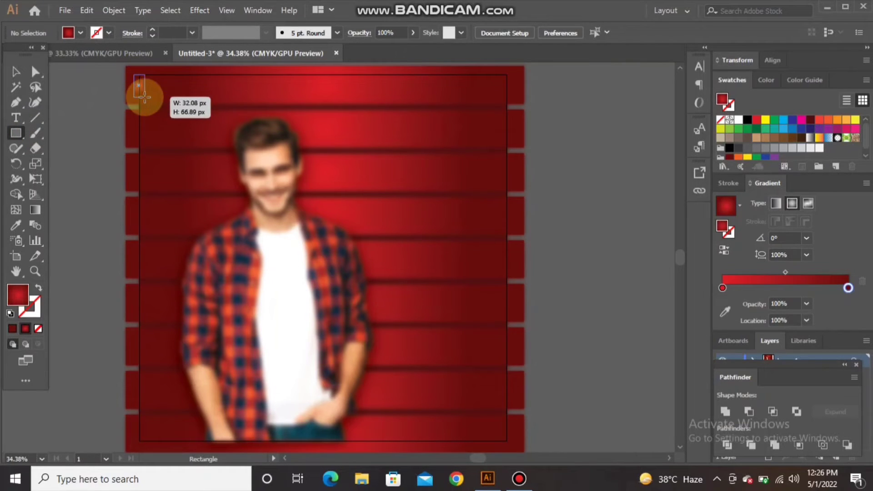
pyautogui.rightClick(143, 94)
pyautogui.click(160, 101)
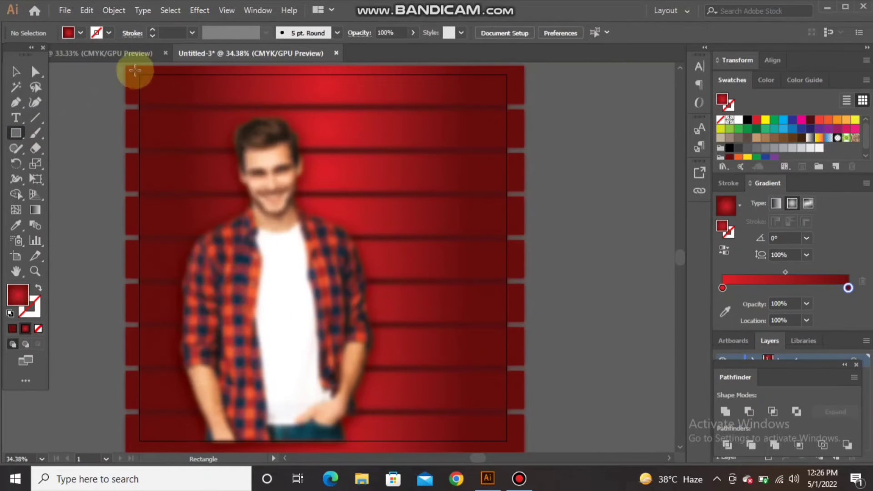
pyautogui.moveTo(134, 71); pyautogui.dragTo(513, 444)
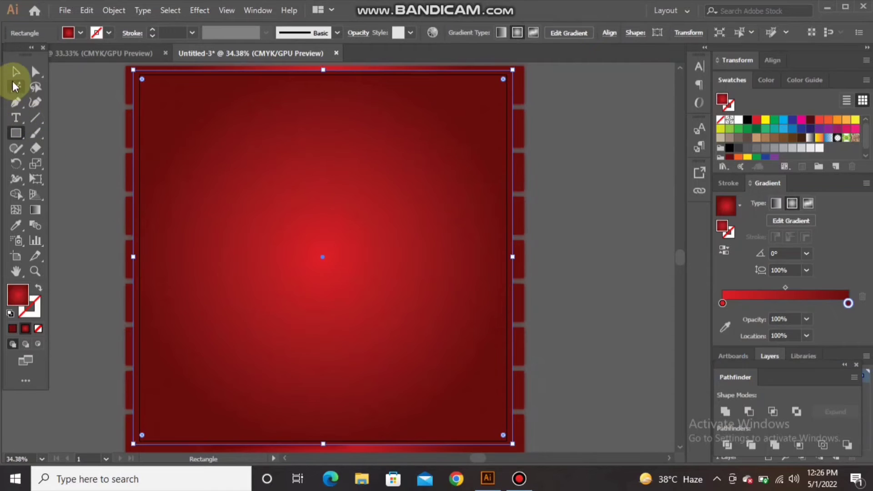
# Step: Fill the new rectangle with white and move it aside to uncover the model
pyautogui.click(16, 71)
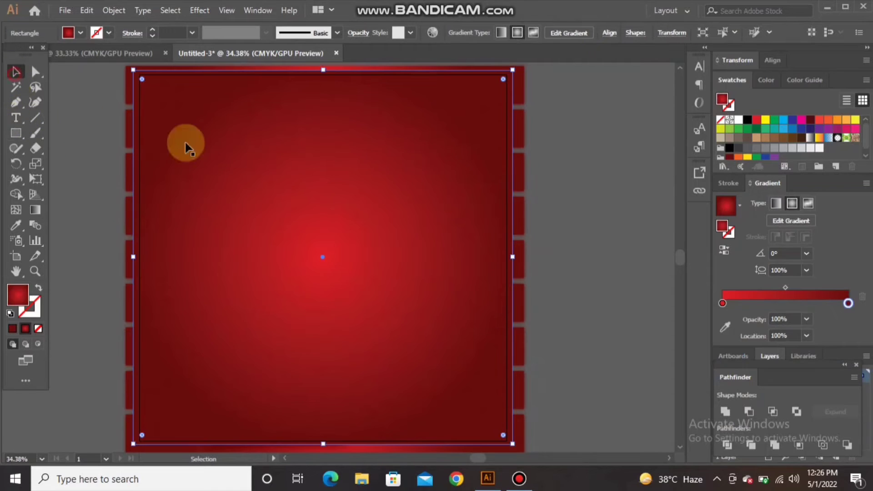
pyautogui.click(739, 120)
pyautogui.moveTo(368, 196); pyautogui.dragTo(585, 264)
pyautogui.moveTo(541, 247); pyautogui.dragTo(598, 336)
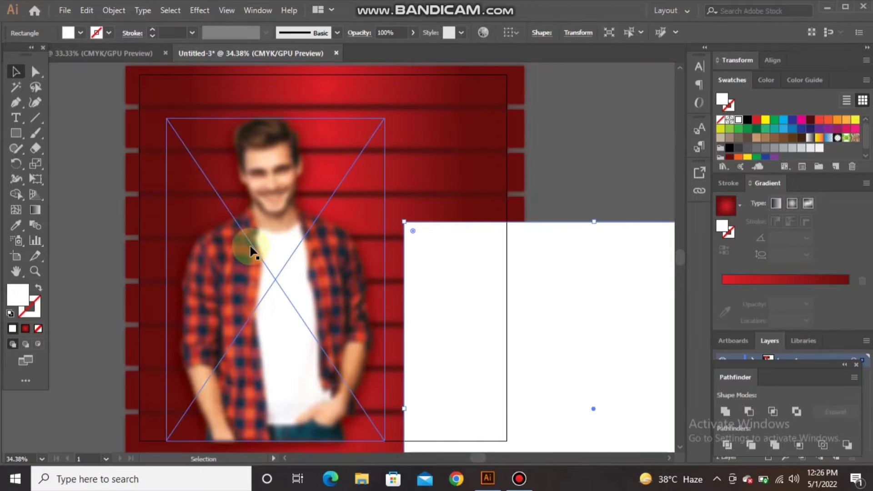
pyautogui.moveTo(531, 309); pyautogui.dragTo(570, 330)
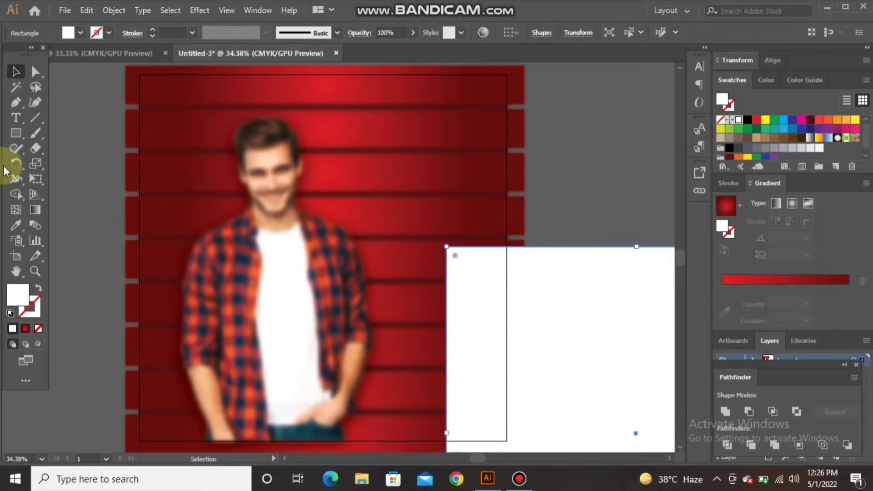
# Step: Draw a white square over the model with the Rounded Rectangle tool and increase its corner rounding slightly
pyautogui.moveTo(16, 137); pyautogui.dragTo(68, 149)
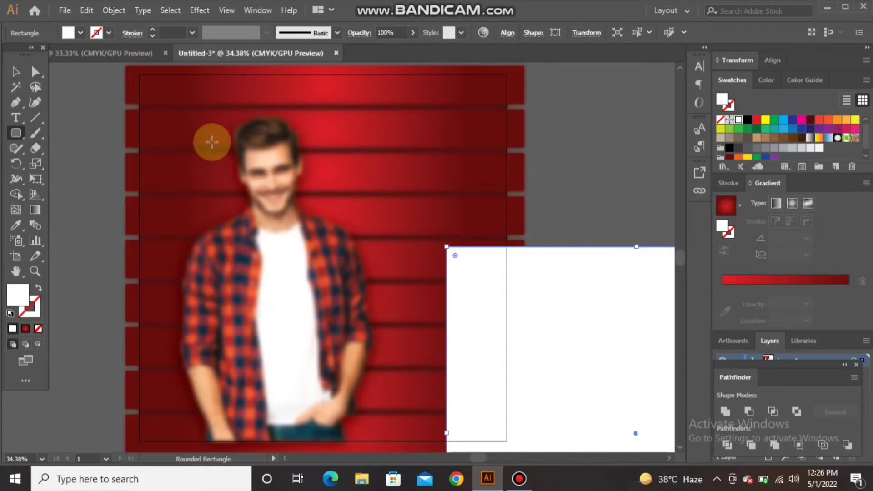
pyautogui.moveTo(212, 142); pyautogui.dragTo(391, 341)
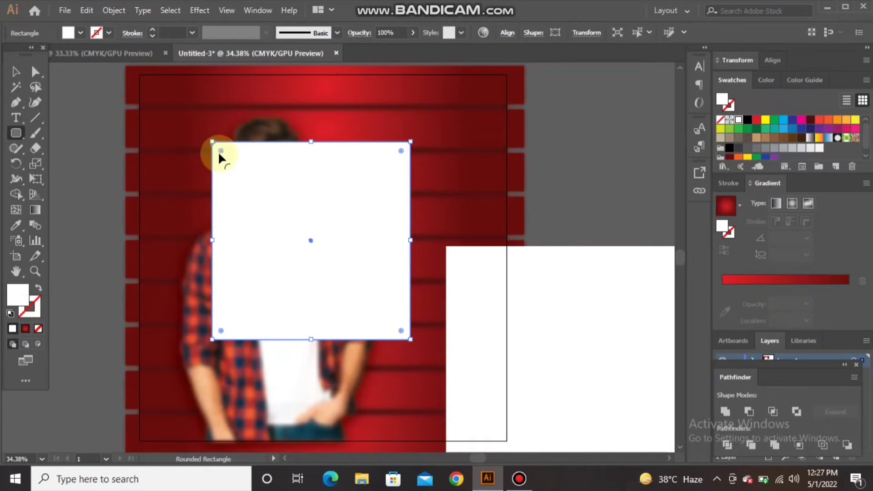
pyautogui.moveTo(220, 151); pyautogui.dragTo(229, 169)
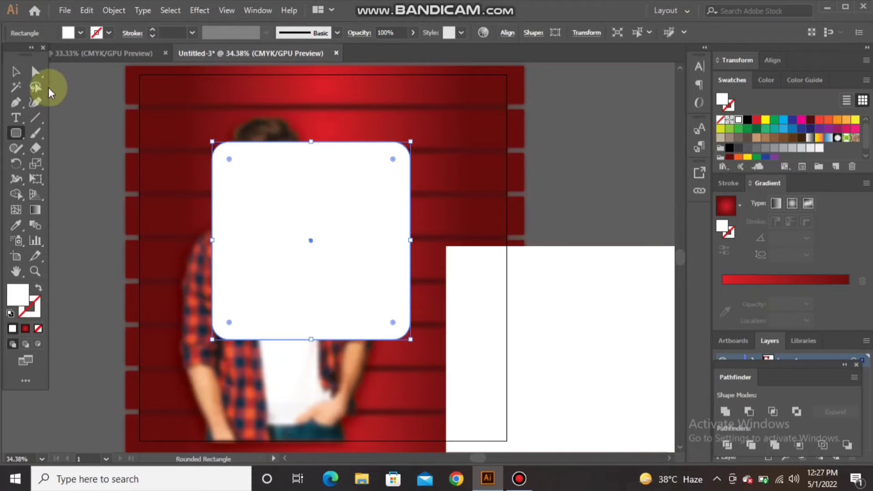
# Step: Rotate the rounded square 45 degrees into a diamond, center it over the model, and fill it with black
pyautogui.click(18, 77)
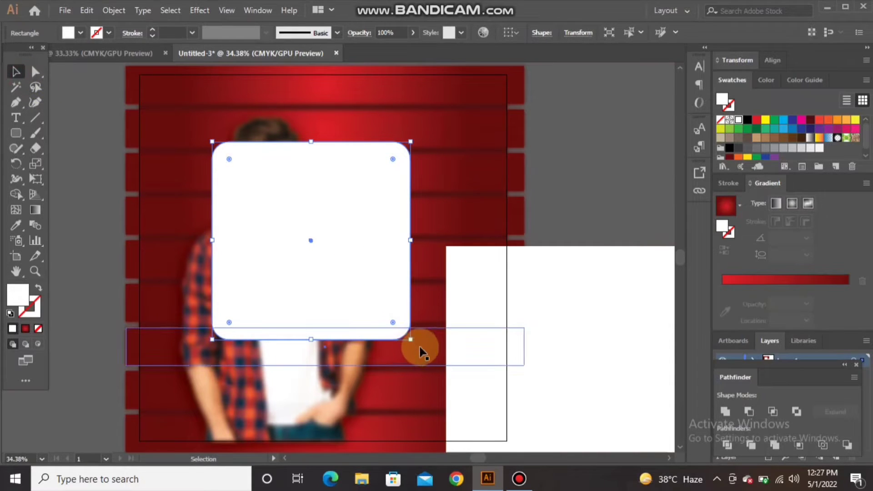
pyautogui.moveTo(413, 342); pyautogui.dragTo(309, 367)
pyautogui.moveTo(312, 293); pyautogui.dragTo(274, 298)
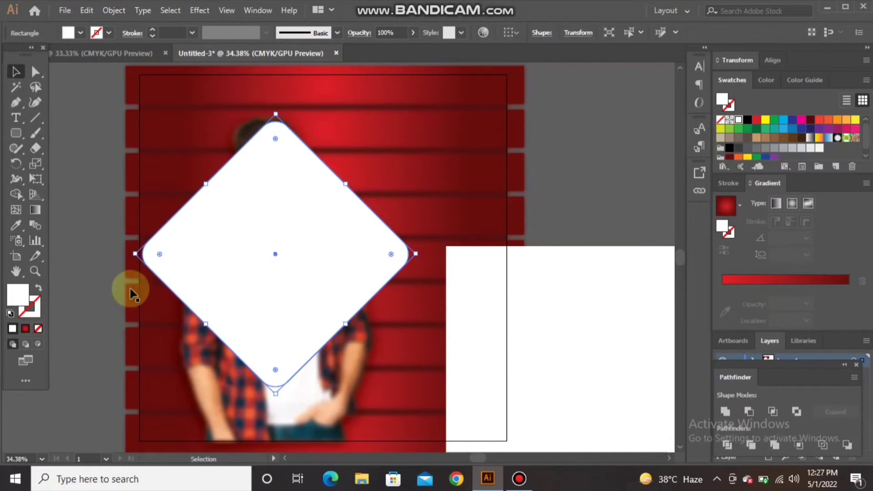
pyautogui.click(79, 228)
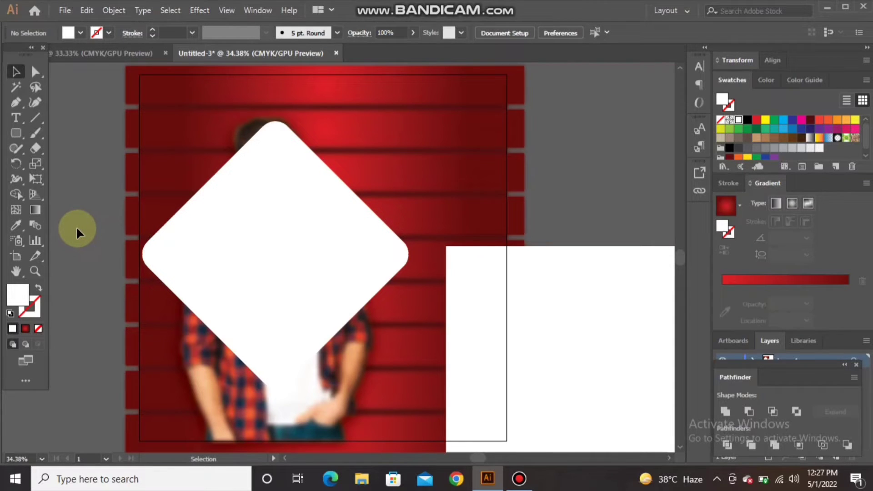
pyautogui.click(259, 238)
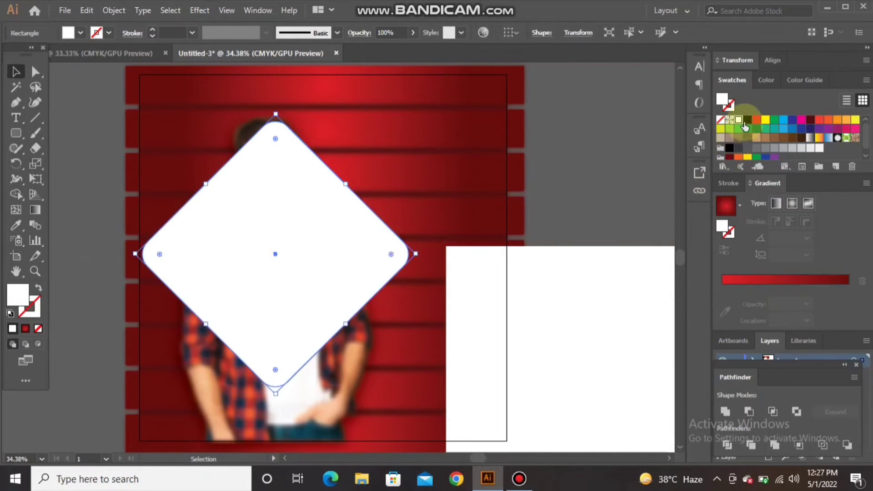
pyautogui.click(746, 120)
# Step: Move the white rectangle back over the artboard, behind the black diamond, and deselect it
pyautogui.click(604, 327)
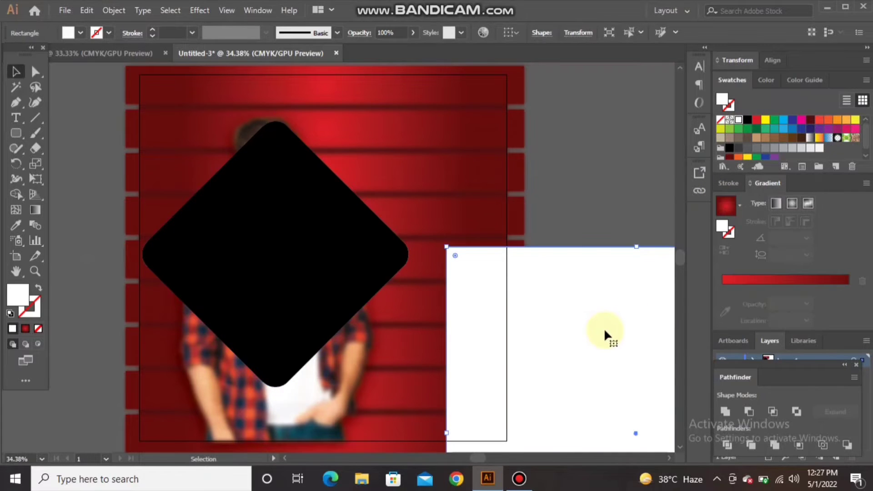
pyautogui.moveTo(604, 330); pyautogui.dragTo(294, 157)
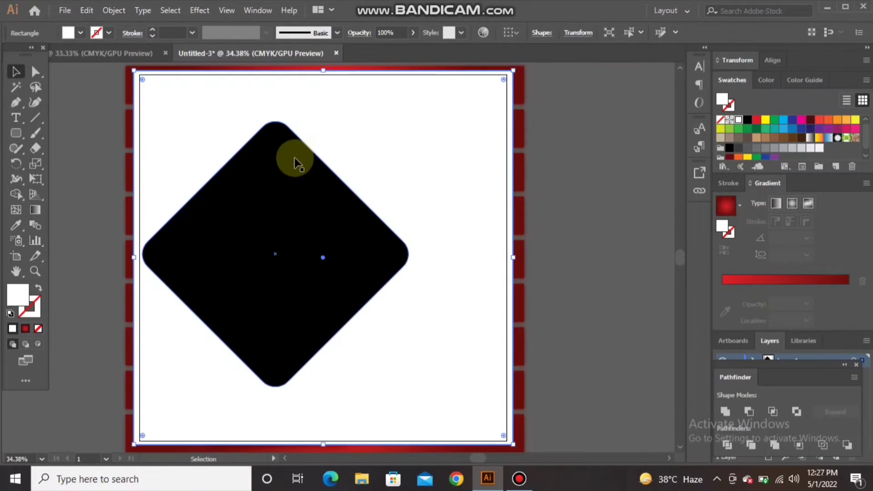
pyautogui.click(596, 286)
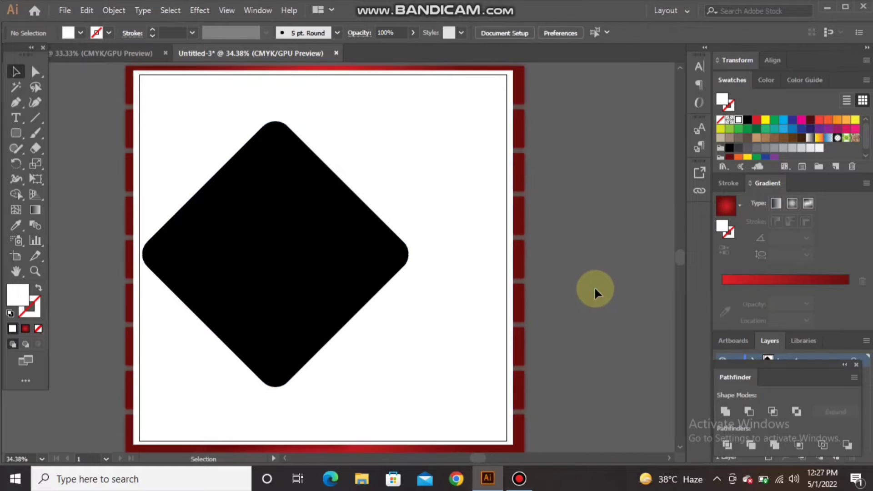
# Step: Subtract the black diamond from the white rectangle with Minus Front to leave a diamond-shaped opening
pyautogui.click(354, 250)
pyautogui.click(487, 294)
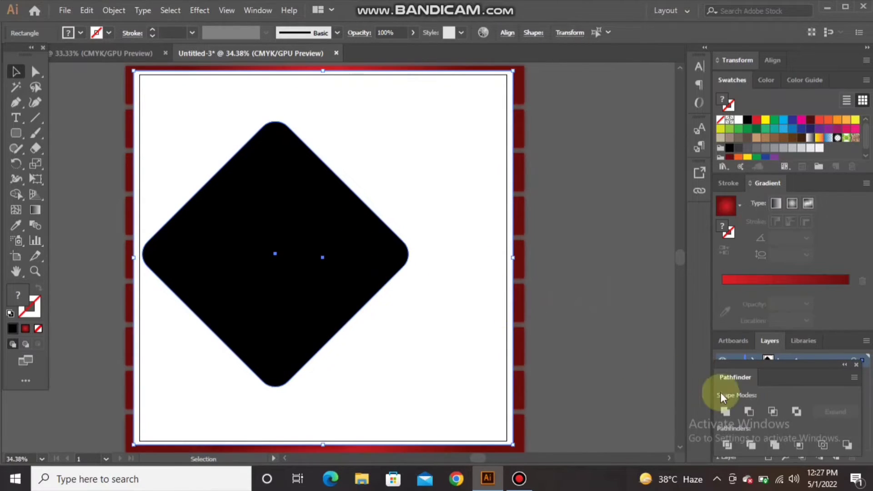
pyautogui.click(747, 412)
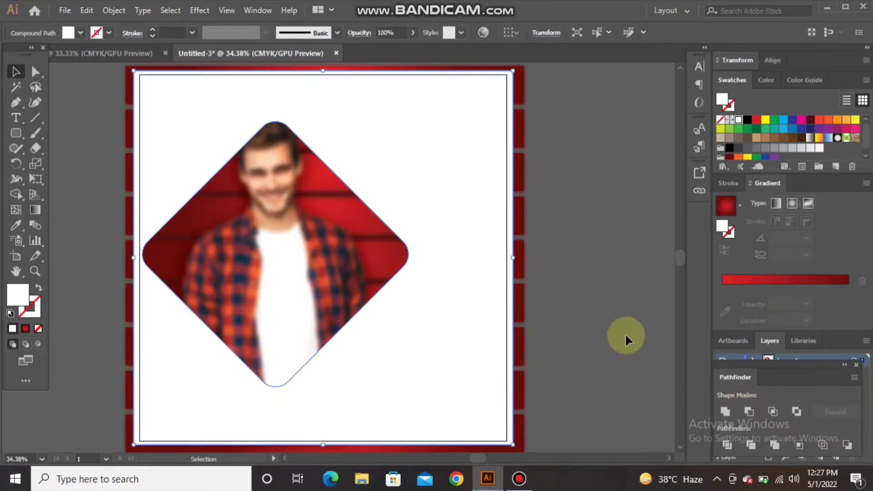
pyautogui.click(607, 309)
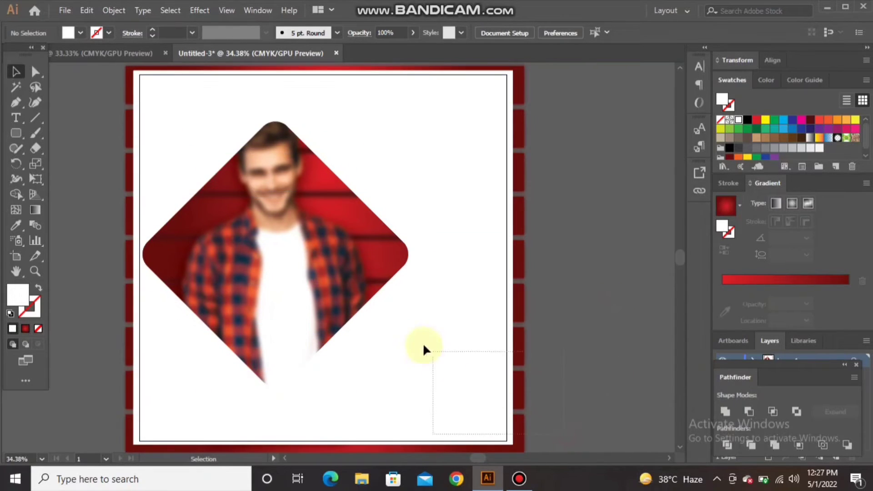
# Step: Make a clipping mask from the white frame and the blurred group so the diamond area shows the sharp artwork
pyautogui.moveTo(423, 346); pyautogui.dragTo(310, 270)
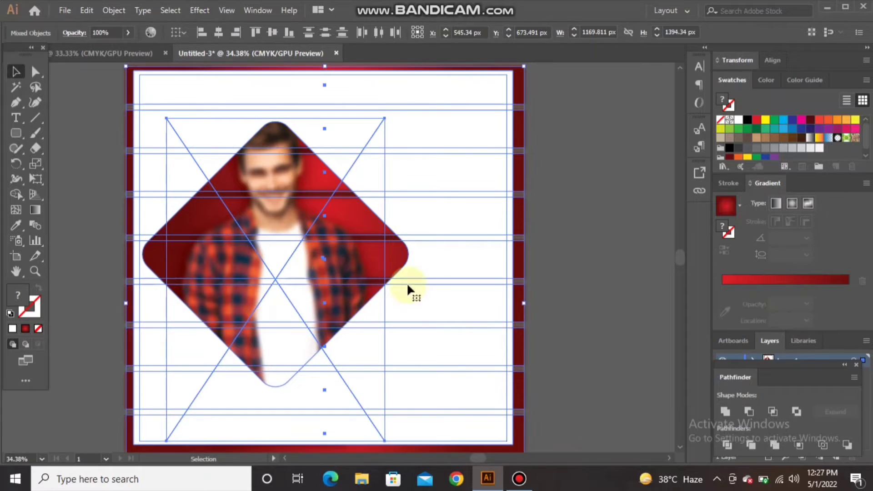
pyautogui.click(614, 327)
pyautogui.click(477, 347)
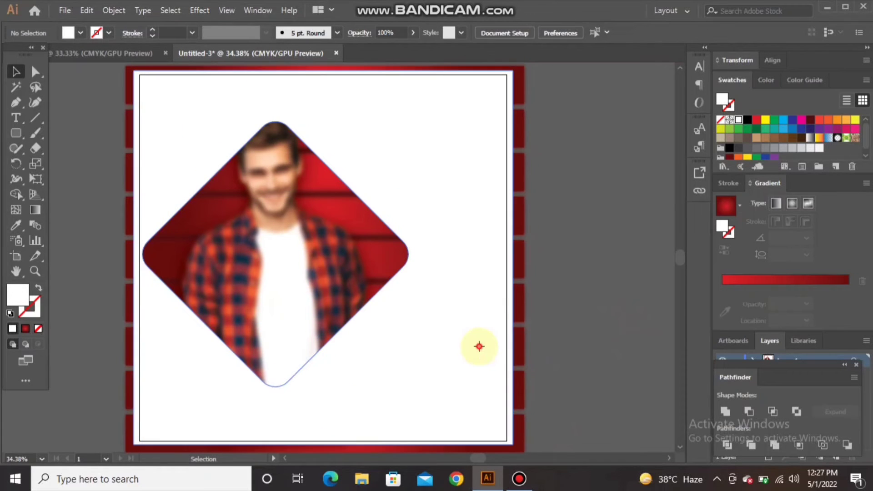
pyautogui.click(586, 318)
pyautogui.click(458, 306)
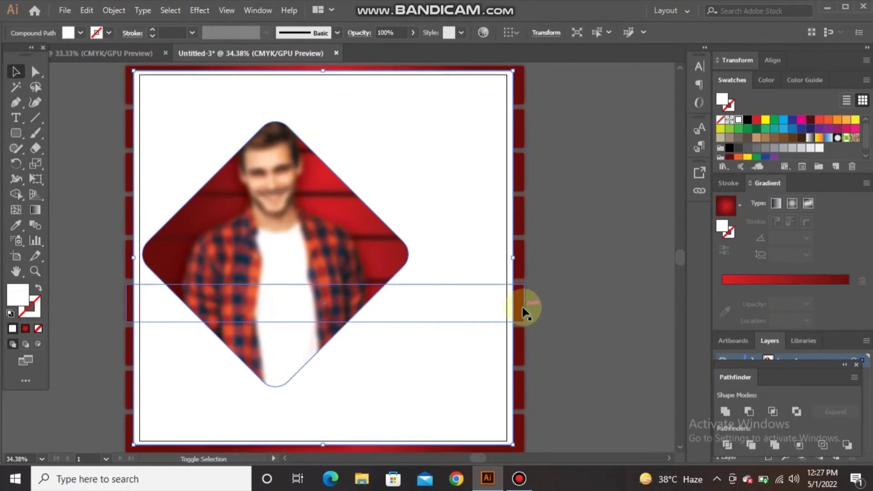
pyautogui.keyDown('shift'); pyautogui.click(521, 307); pyautogui.keyUp('shift')
pyautogui.rightClick(476, 293)
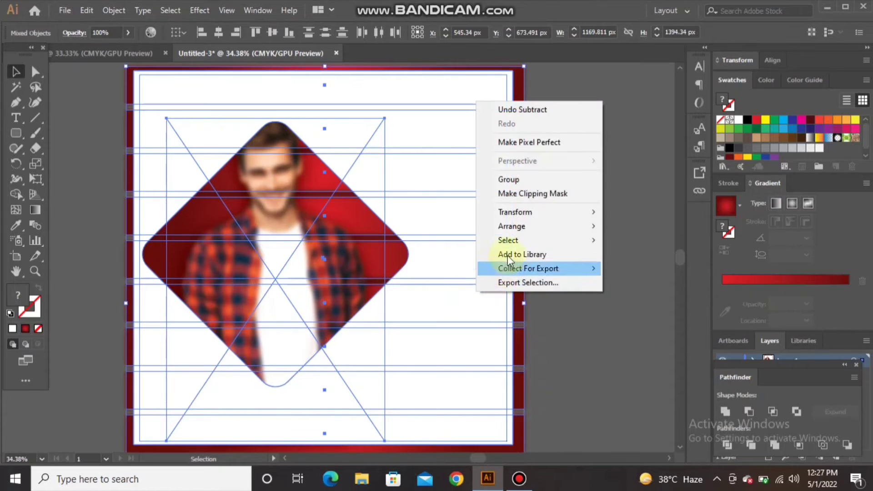
pyautogui.click(521, 194)
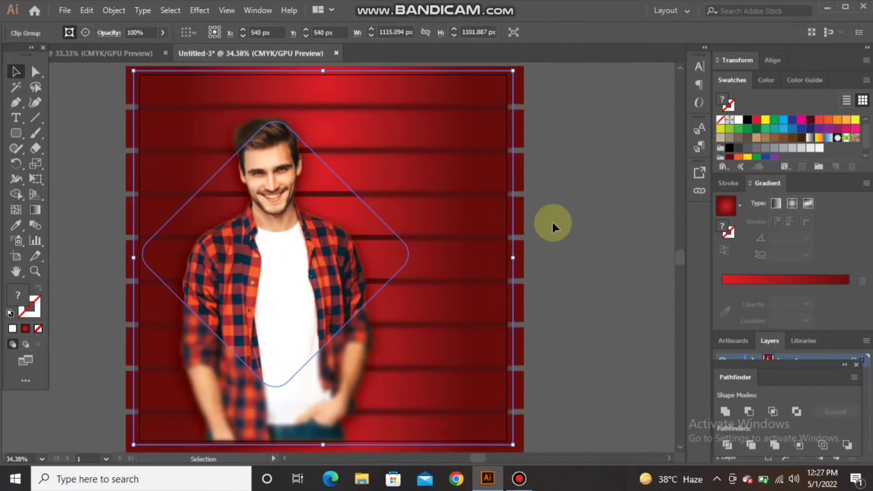
pyautogui.click(552, 220)
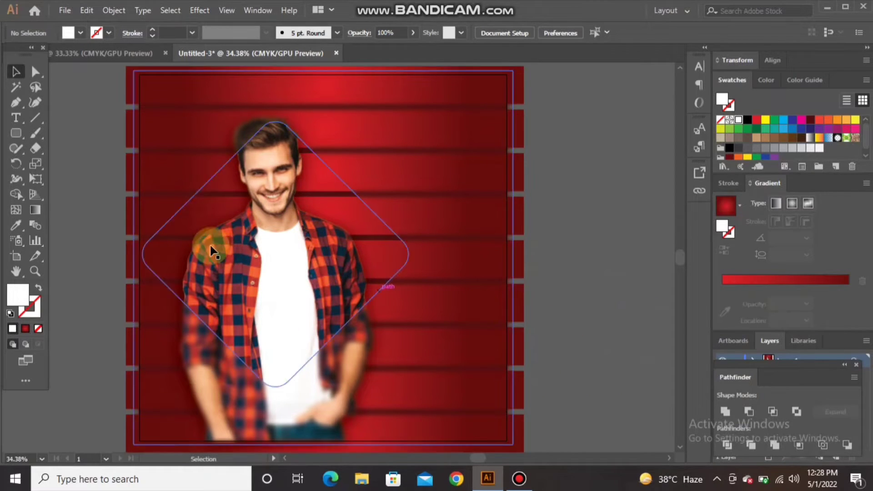
# Step: Compare with the finished poster document, then apply a Drop Shadow to the clip group: Multiply, 75% opacity, 0 px X offset, 10 px Y offset, 20 px blur
pyautogui.click(93, 58)
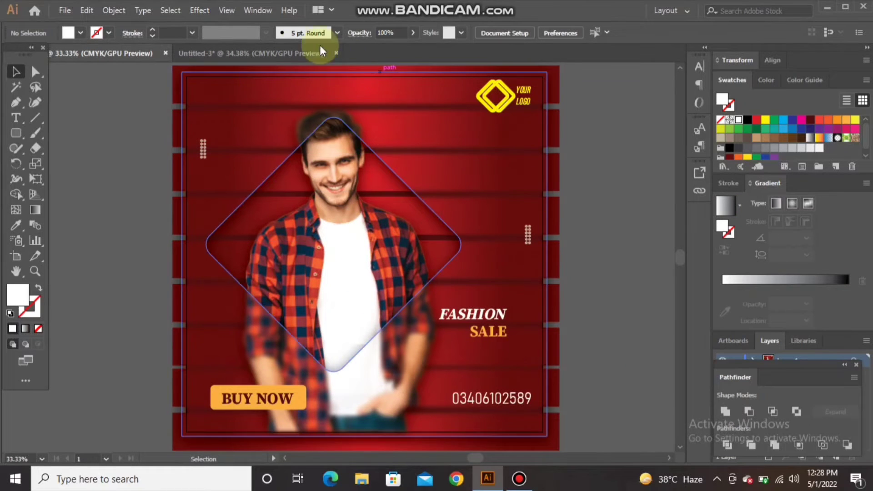
pyautogui.click(282, 53)
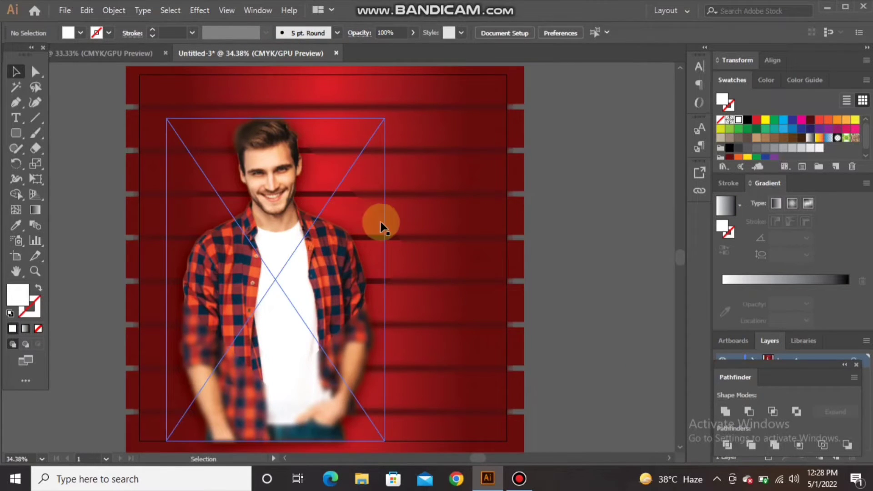
pyautogui.click(439, 283)
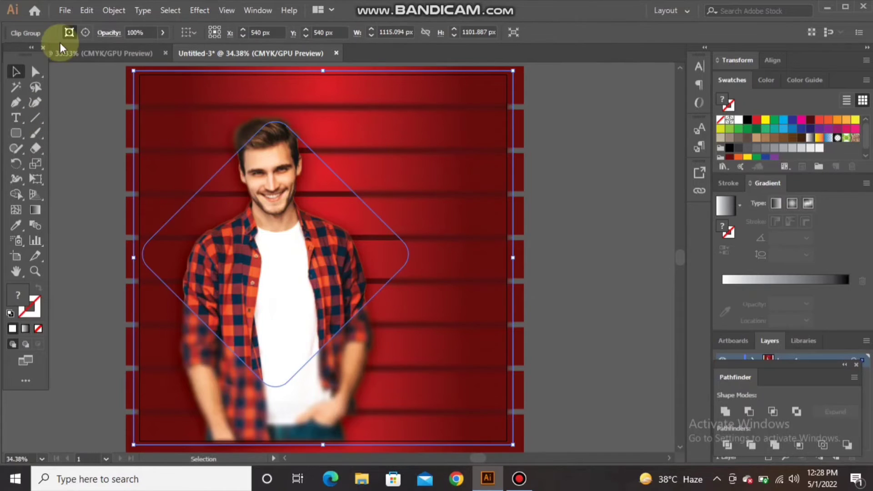
pyautogui.click(199, 13)
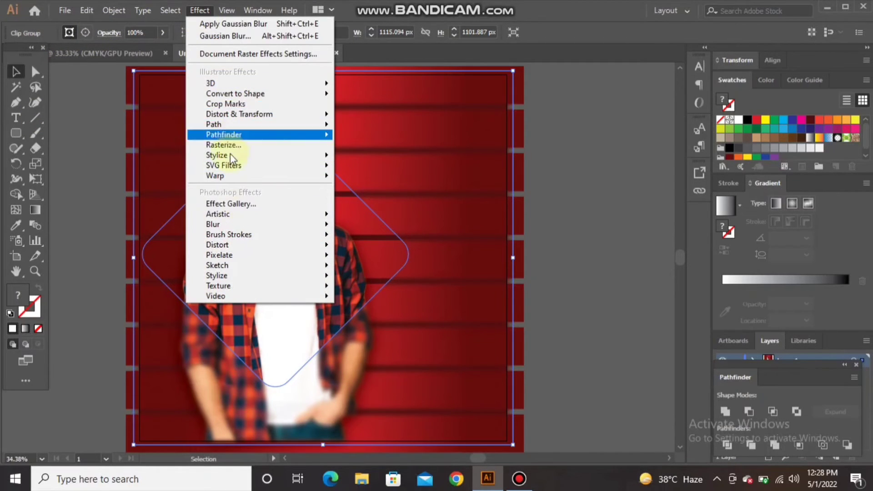
pyautogui.moveTo(241, 155)
pyautogui.click(353, 157)
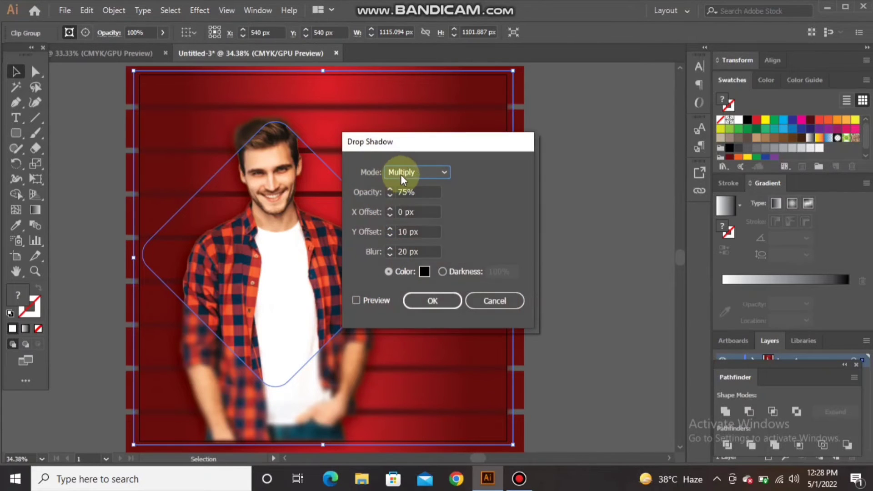
pyautogui.click(424, 302)
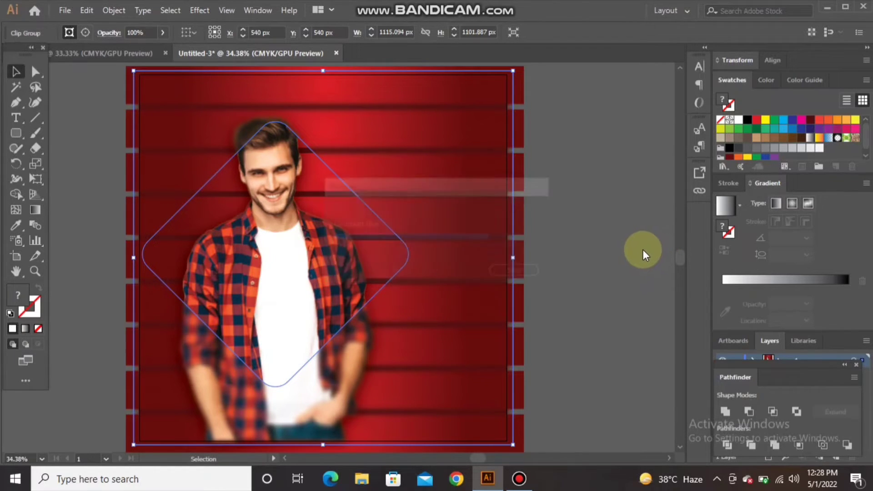
pyautogui.click(619, 261)
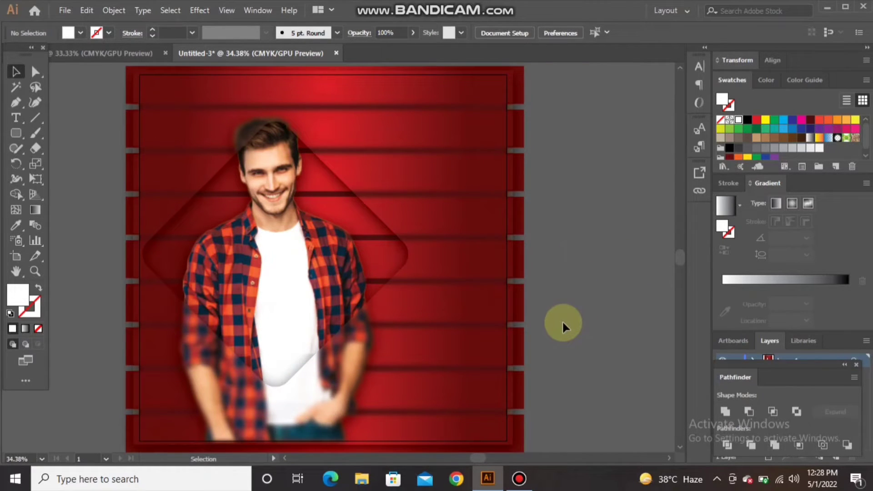
# Step: Select all the poster artwork and lock it
pyautogui.hotkey('ctrl', 'a')
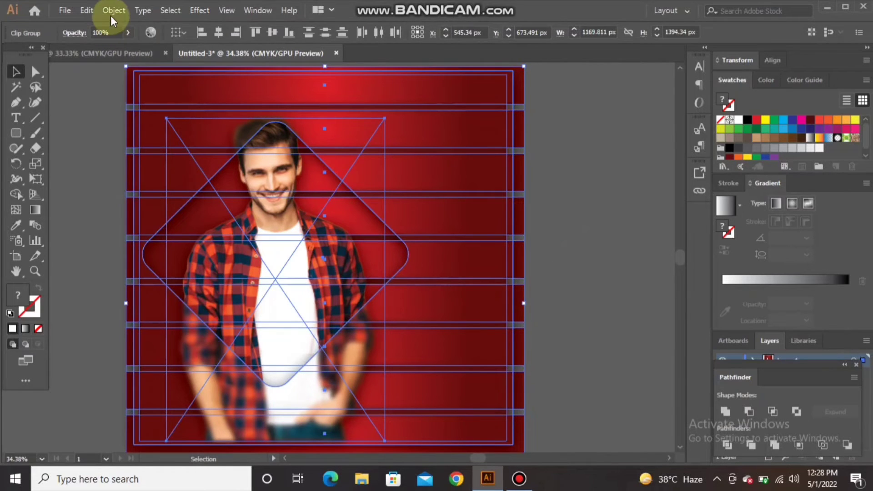
pyautogui.click(87, 11)
pyautogui.moveTo(106, 9)
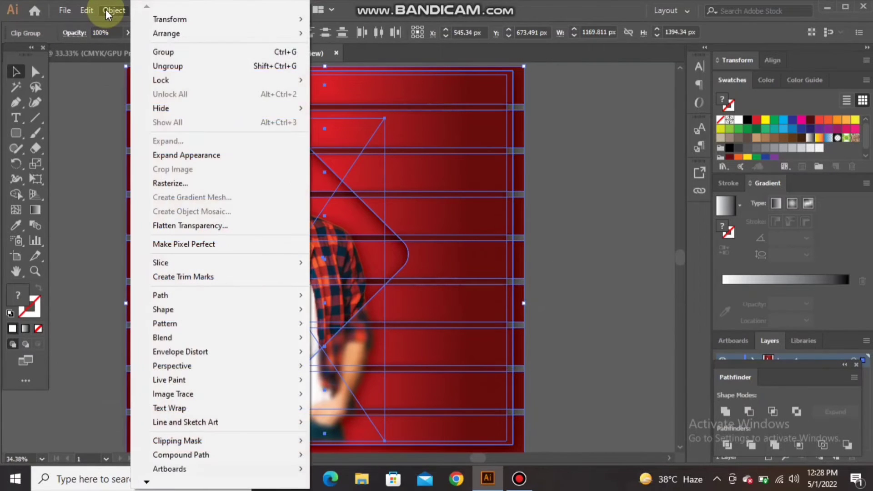
pyautogui.moveTo(268, 82)
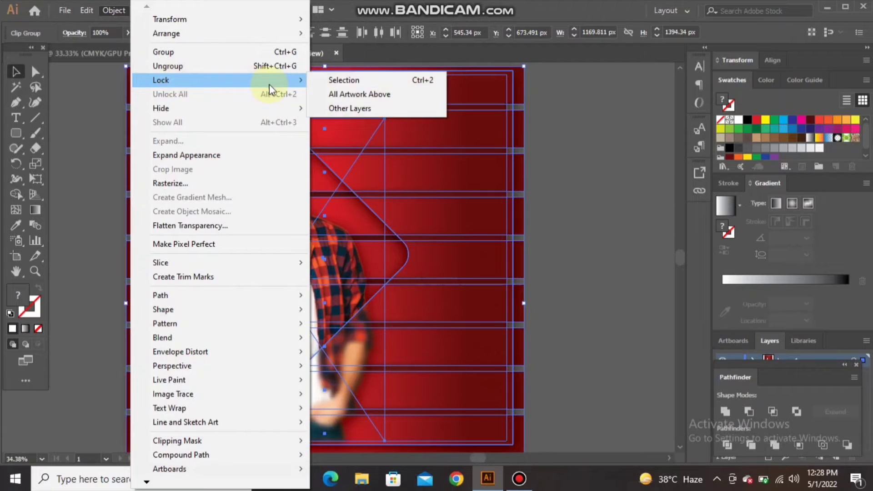
pyautogui.click(322, 81)
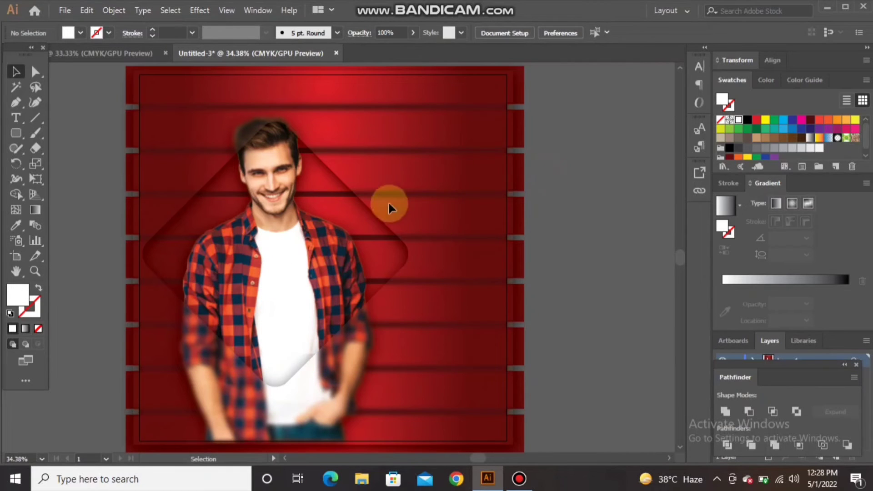
# Step: Copy the yellow logo group from the finished poster document into the new poster's upper-right corner and deselect it
pyautogui.click(77, 56)
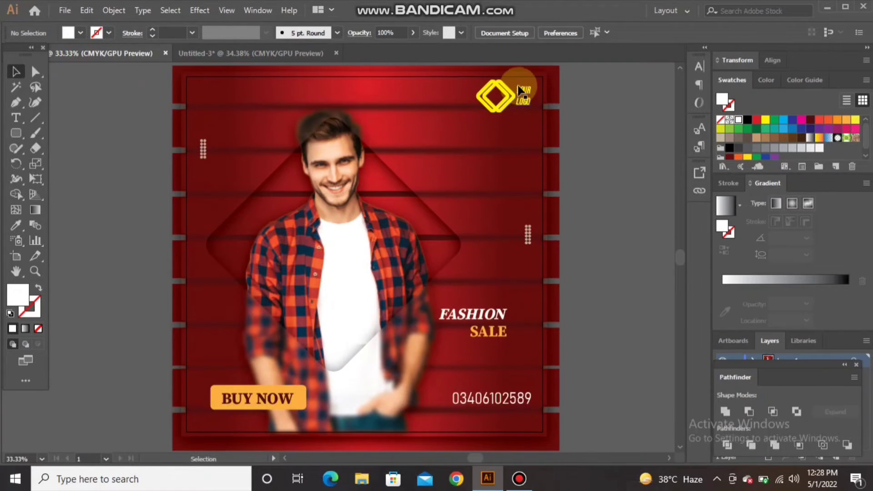
pyautogui.click(511, 96)
pyautogui.moveTo(511, 97); pyautogui.dragTo(321, 126)
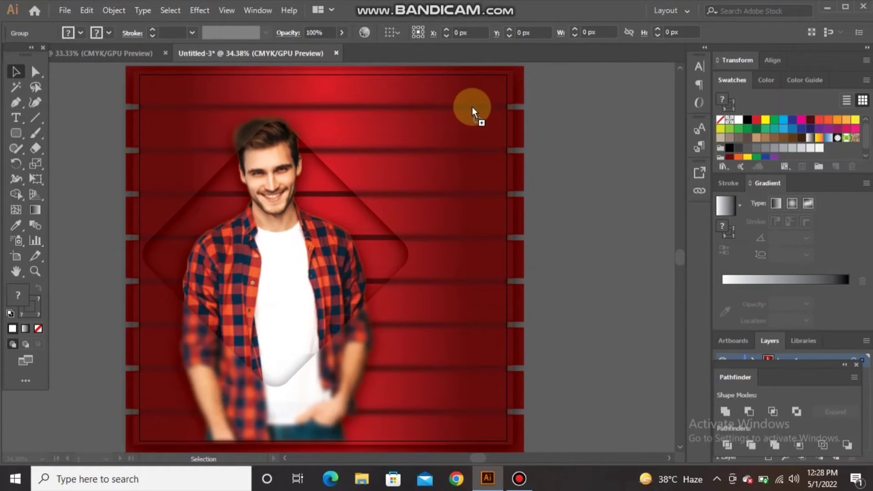
pyautogui.moveTo(472, 103); pyautogui.dragTo(470, 140)
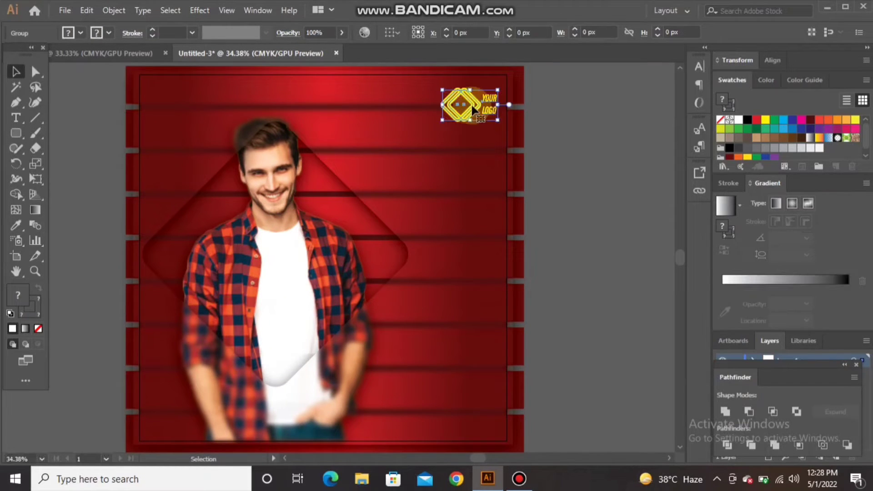
pyautogui.click(592, 152)
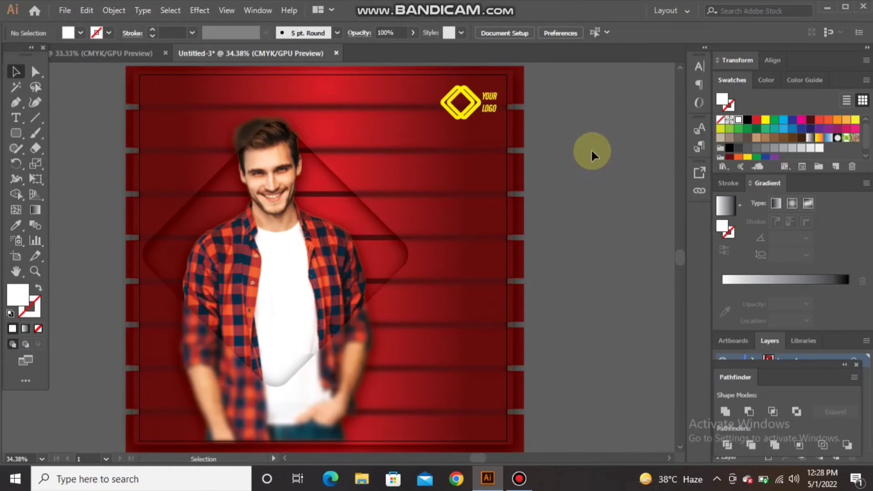
# Step: Copy the FASHION and SALE text from the finished poster document to the new poster, right of the model's lower arm
pyautogui.click(84, 53)
pyautogui.moveTo(202, 163); pyautogui.dragTo(204, 168)
pyautogui.click(203, 158)
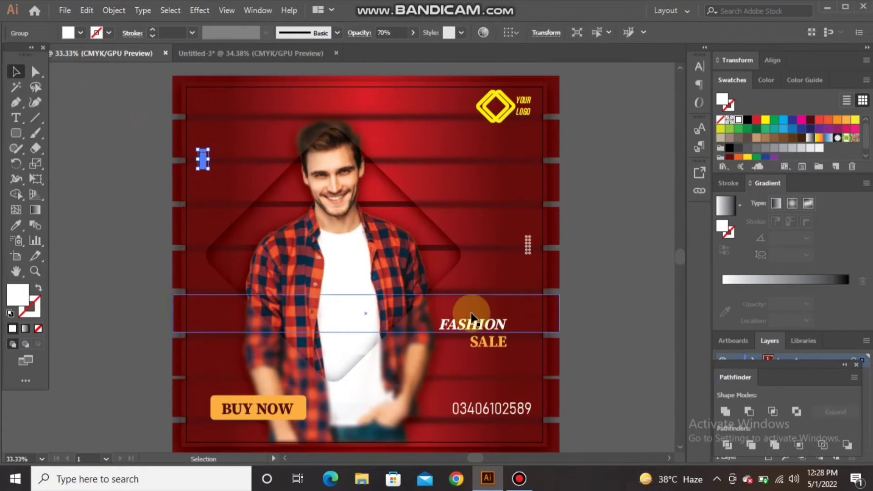
pyautogui.click(477, 332)
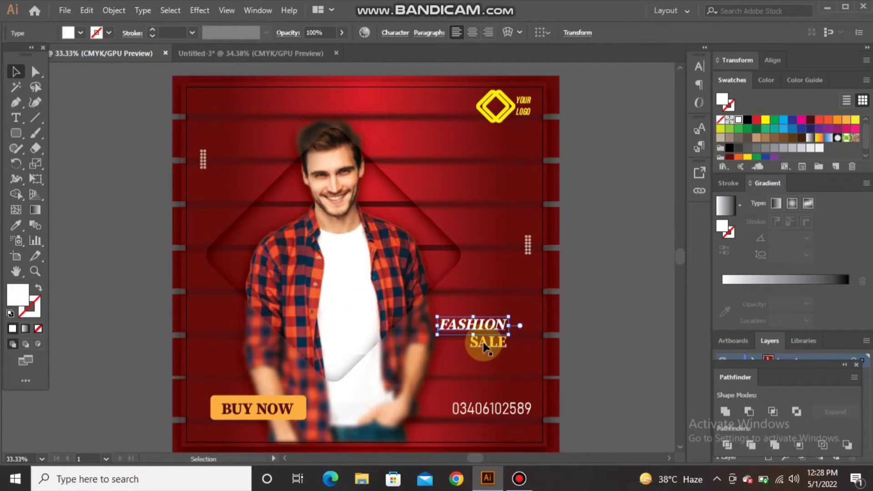
pyautogui.keyDown('shift'); pyautogui.click(487, 340); pyautogui.keyUp('shift')
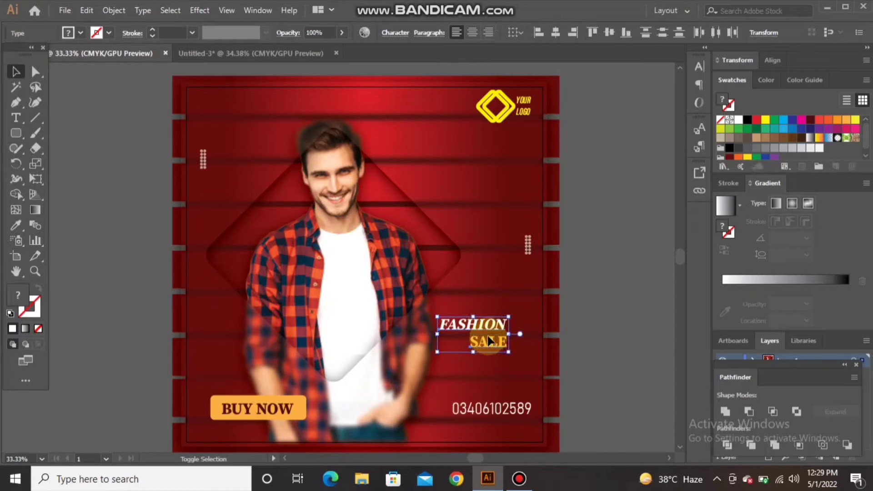
pyautogui.moveTo(487, 339); pyautogui.dragTo(282, 56)
pyautogui.moveTo(459, 297); pyautogui.dragTo(451, 316)
pyautogui.click(448, 371)
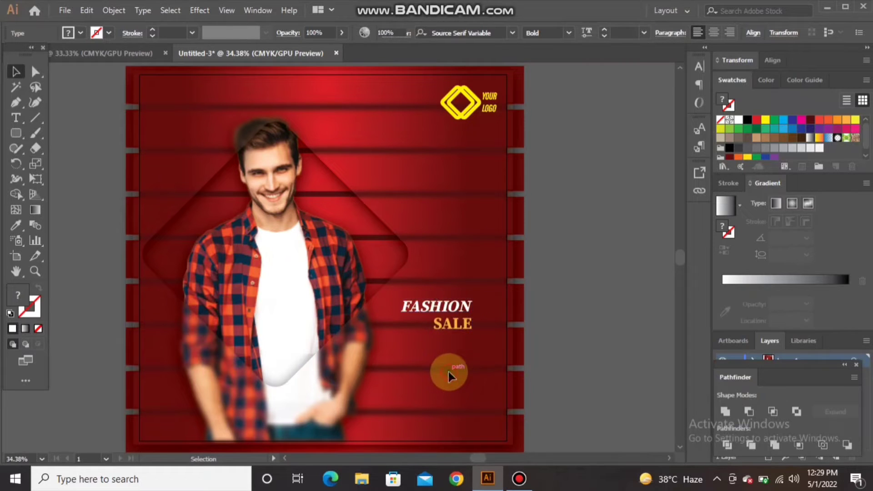
# Step: Copy the BUY NOW text with its orange rounded rectangle from the finished poster document to the new poster's lower-left corner
pyautogui.click(142, 59)
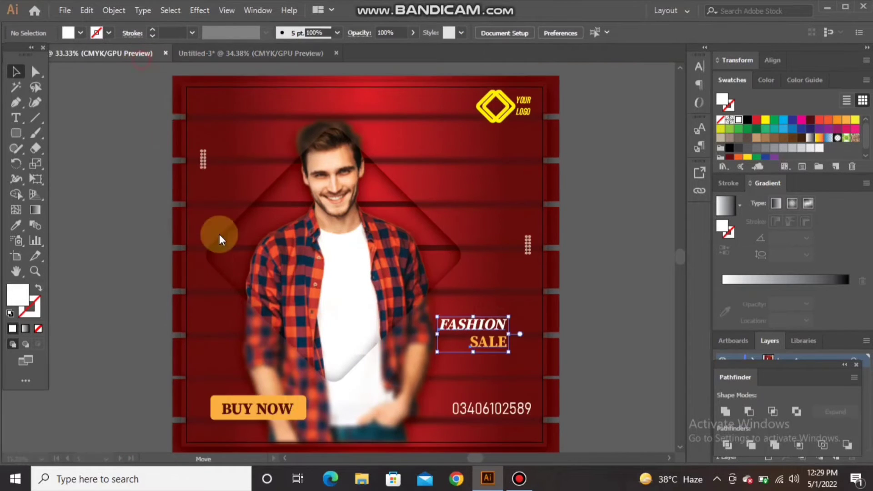
pyautogui.click(281, 407)
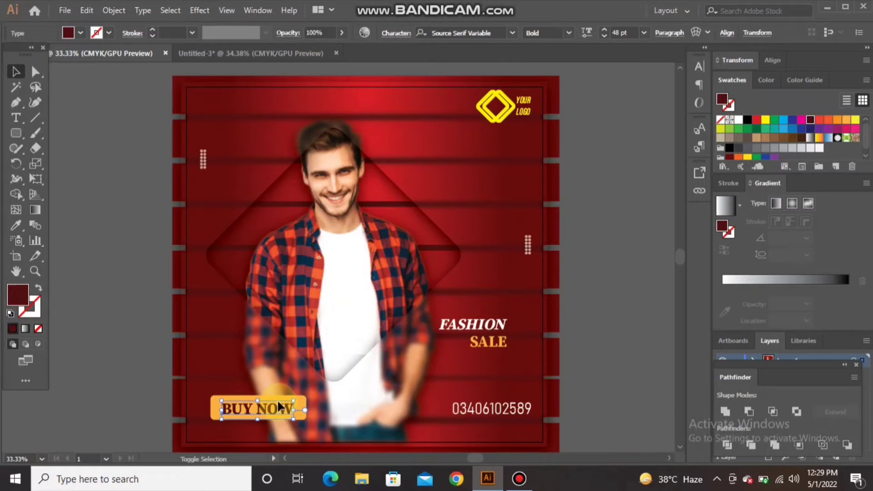
pyautogui.keyDown('shift'); pyautogui.click(211, 412); pyautogui.keyUp('shift')
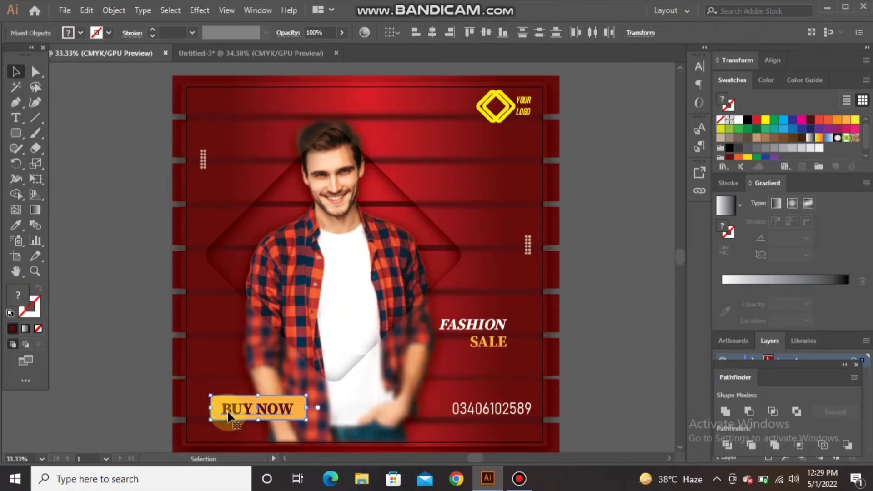
pyautogui.moveTo(228, 412); pyautogui.dragTo(250, 61)
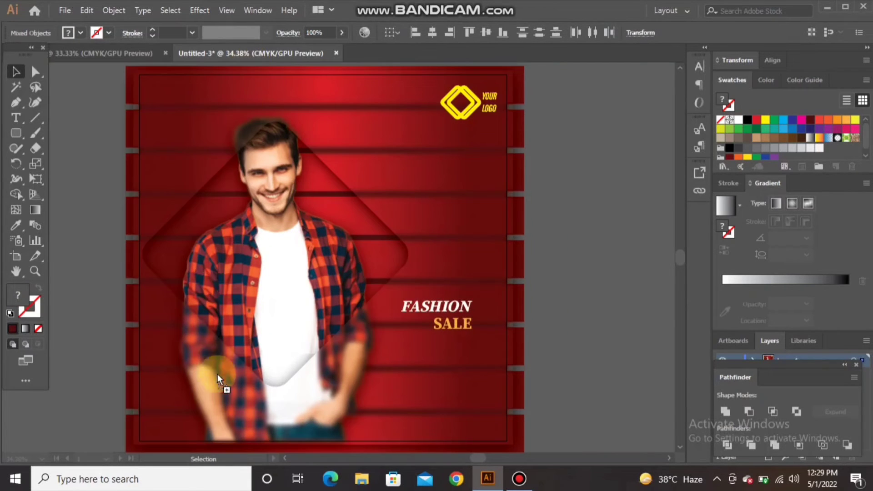
pyautogui.moveTo(203, 400); pyautogui.dragTo(184, 412)
pyautogui.moveTo(182, 413); pyautogui.dragTo(183, 414)
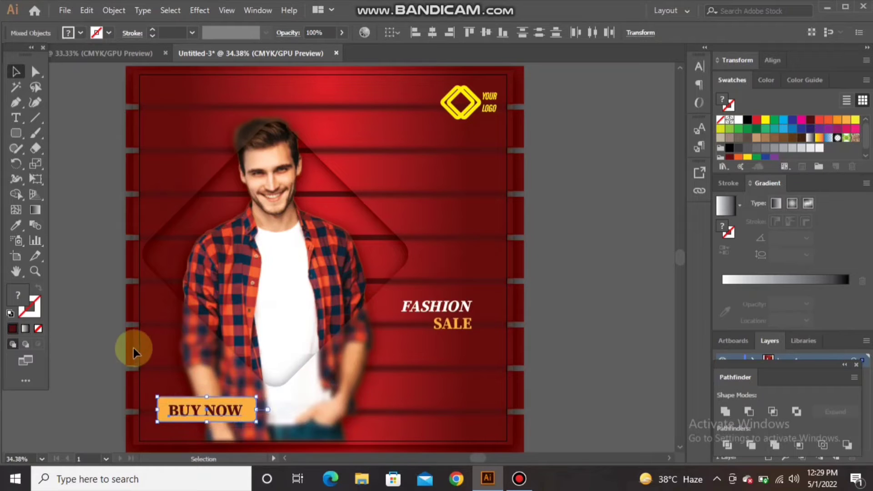
pyautogui.click(102, 312)
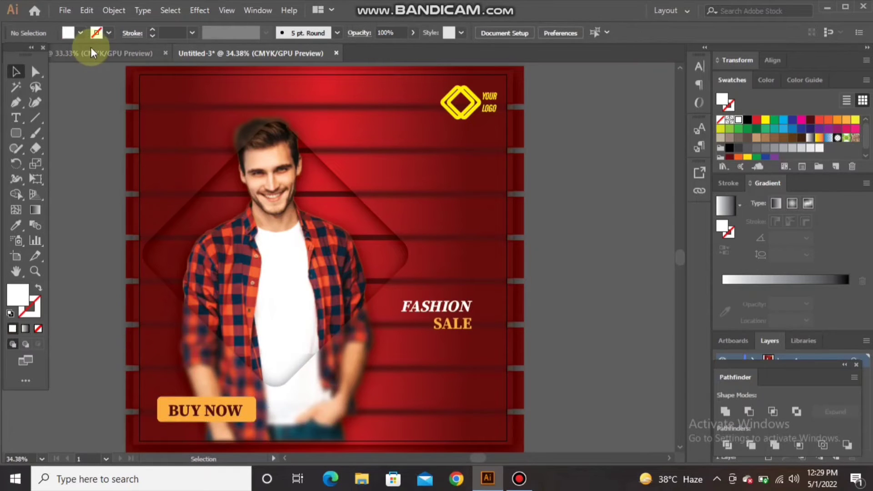
# Step: Copy the phone number text from the finished poster document to the new poster's lower-right corner and deselect it
pyautogui.click(92, 50)
pyautogui.click(291, 202)
pyautogui.click(467, 423)
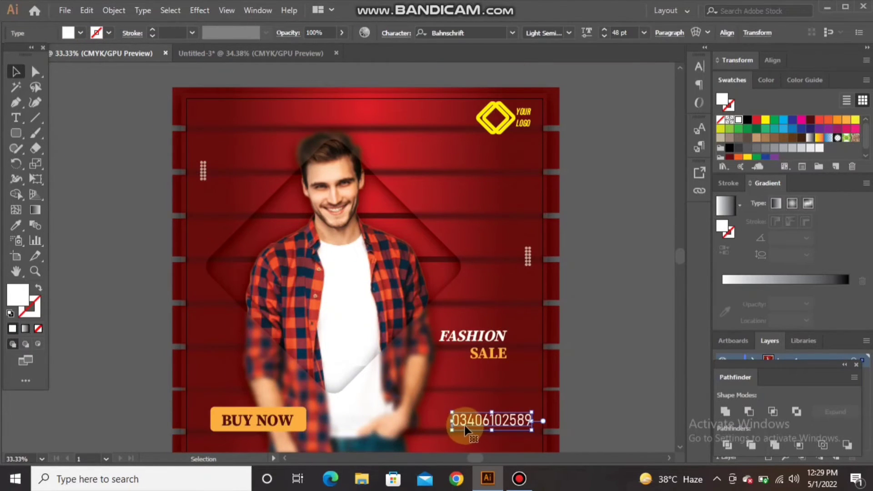
pyautogui.moveTo(459, 397); pyautogui.dragTo(377, 346)
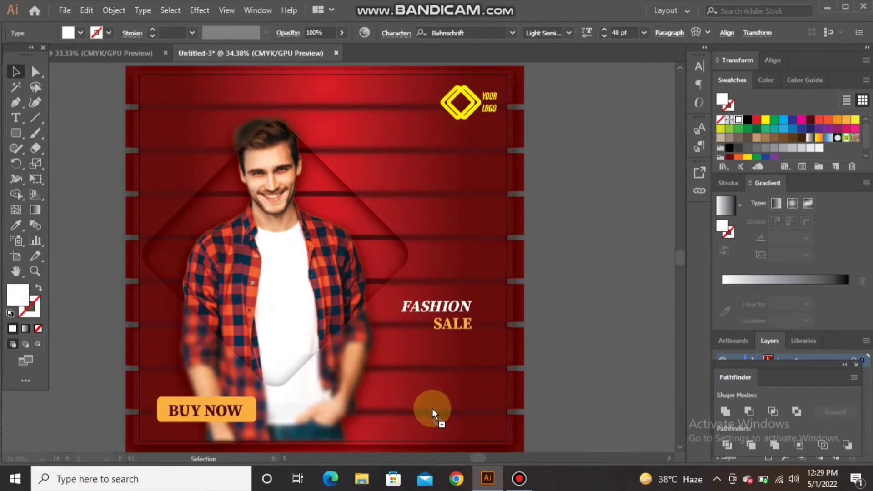
pyautogui.moveTo(432, 408); pyautogui.dragTo(429, 410)
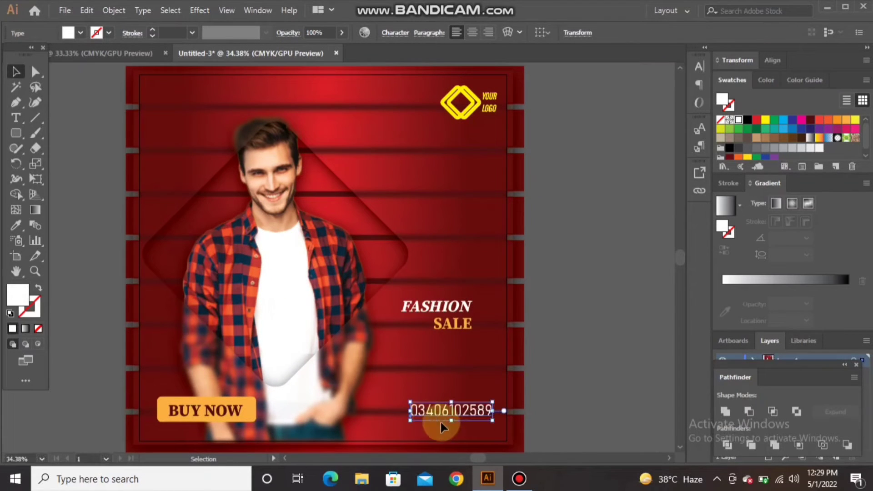
pyautogui.click(564, 390)
# Step: Draw a tiny white circle with the Ellipse tool near the poster's upper-left corner and deselect it
pyautogui.scroll(1, 562, 390)
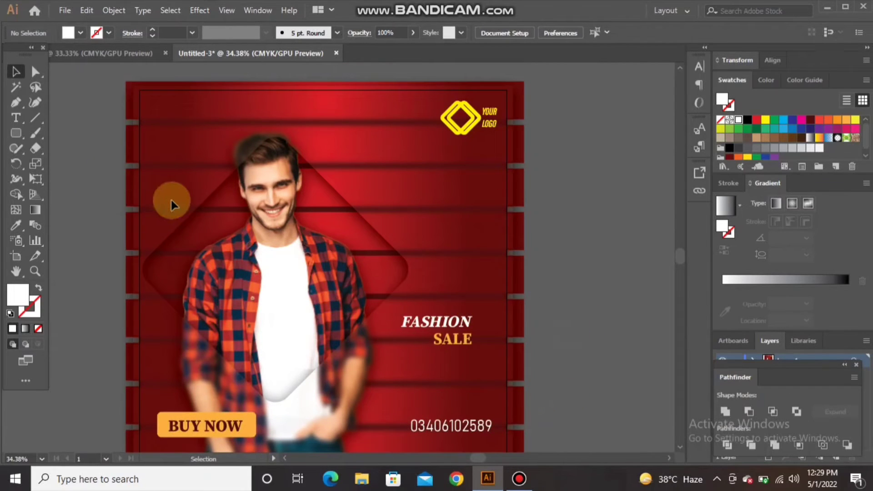
pyautogui.scroll(2, 170, 199)
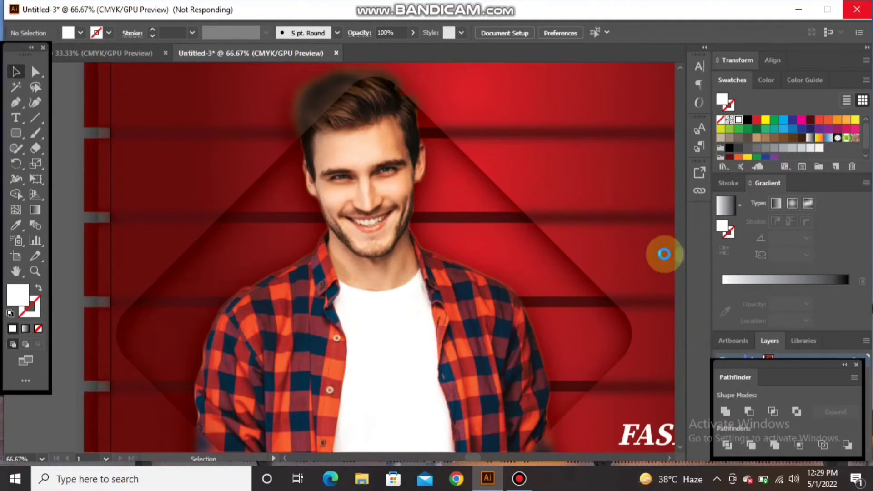
pyautogui.scroll(-2, 361, 273)
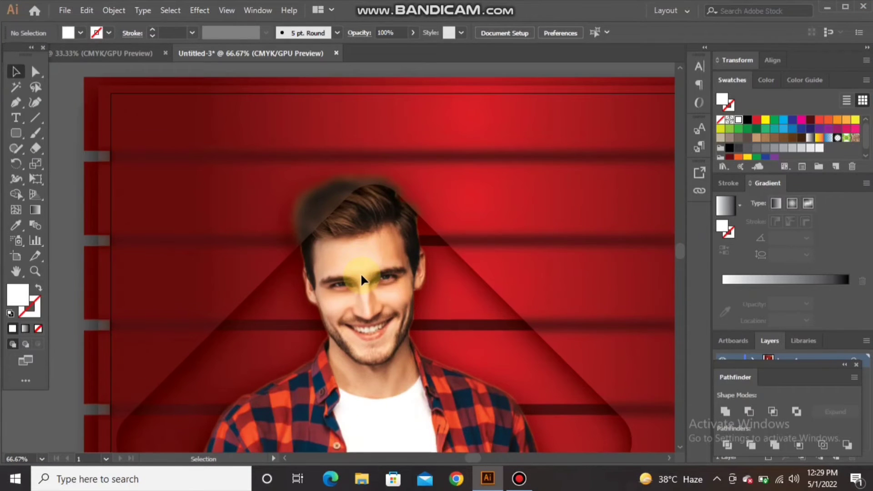
pyautogui.moveTo(15, 133); pyautogui.dragTo(58, 162)
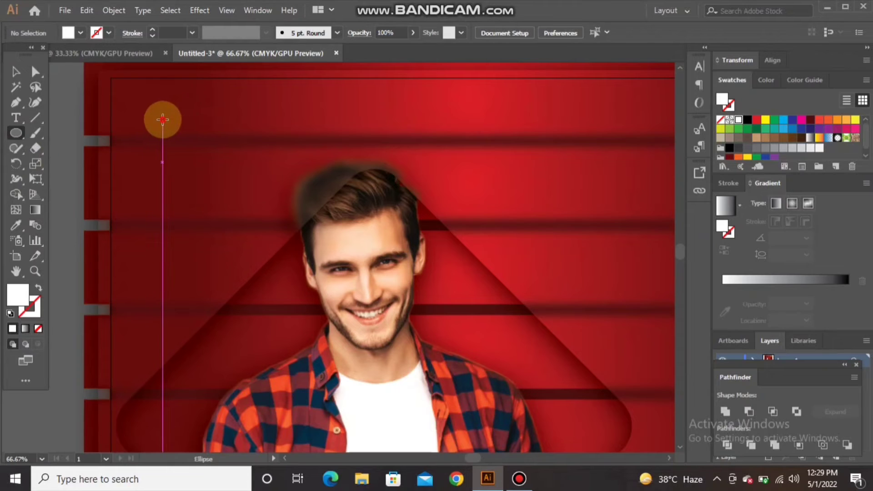
pyautogui.moveTo(165, 122); pyautogui.dragTo(168, 125)
pyautogui.click(15, 71)
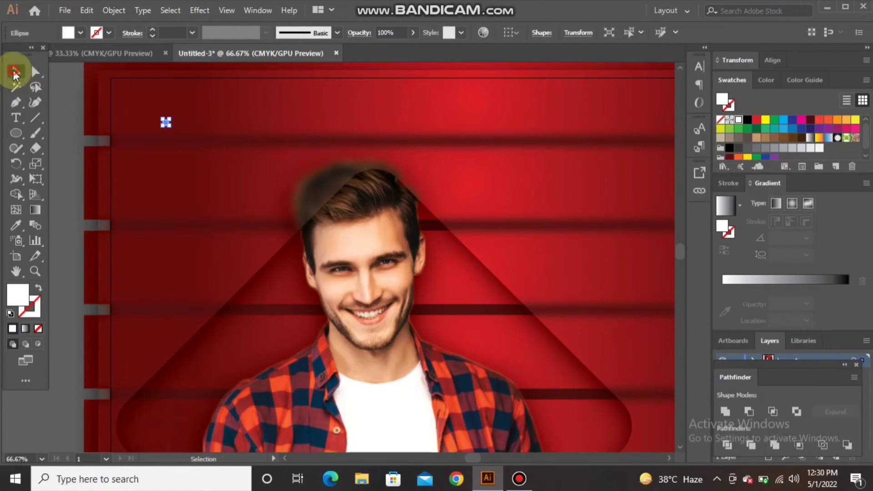
pyautogui.click(68, 93)
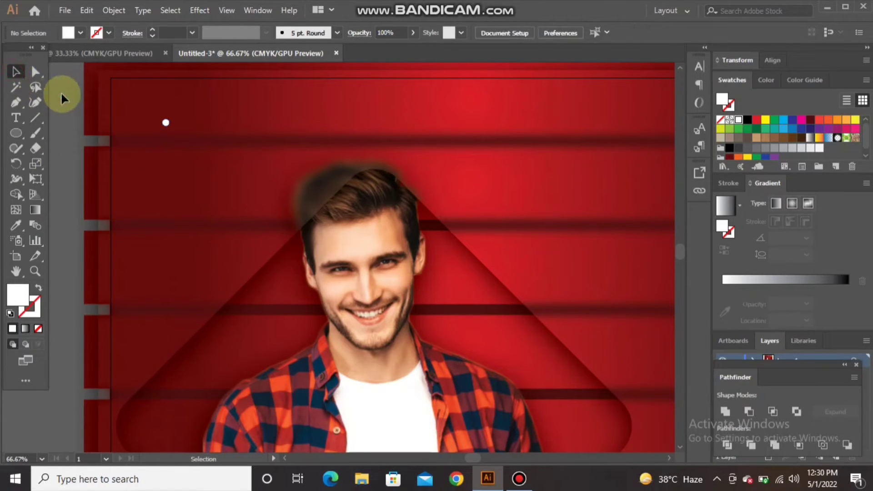
# Step: Make a copy of the small white circle with Transform Each, moved 10 px horizontally and 0 px vertically
pyautogui.click(164, 122)
pyautogui.rightClick(165, 124)
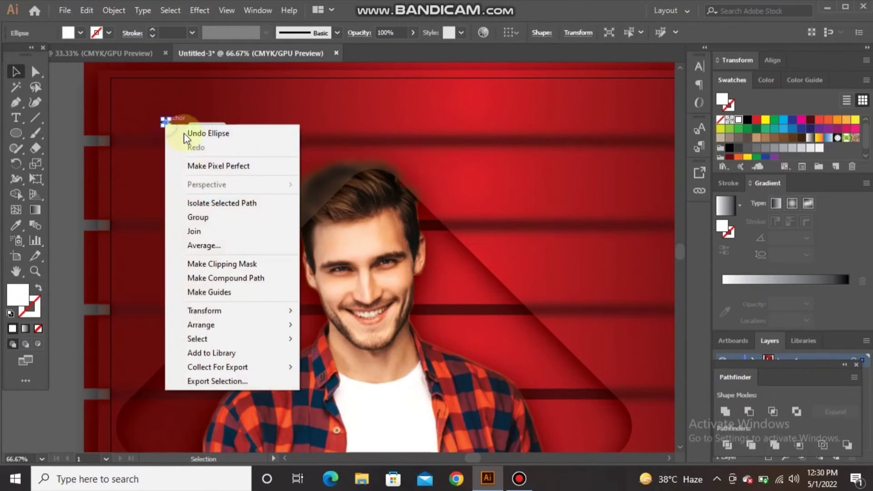
pyautogui.moveTo(205, 311)
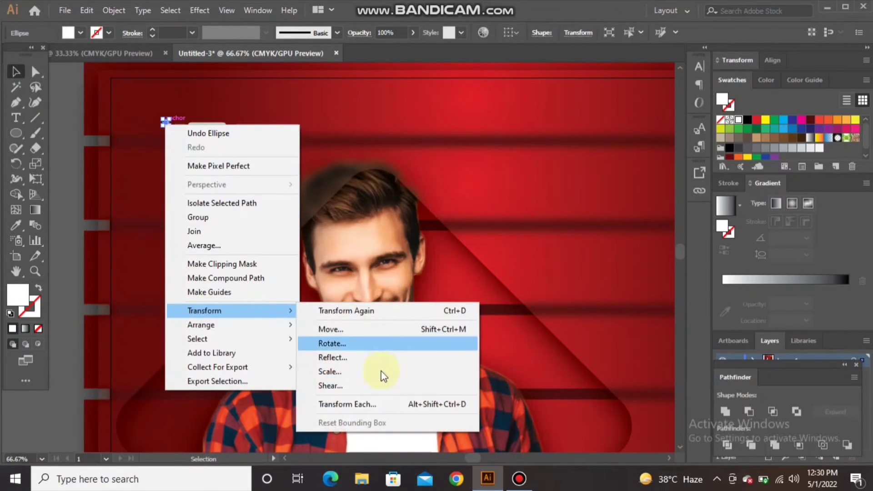
pyautogui.click(382, 404)
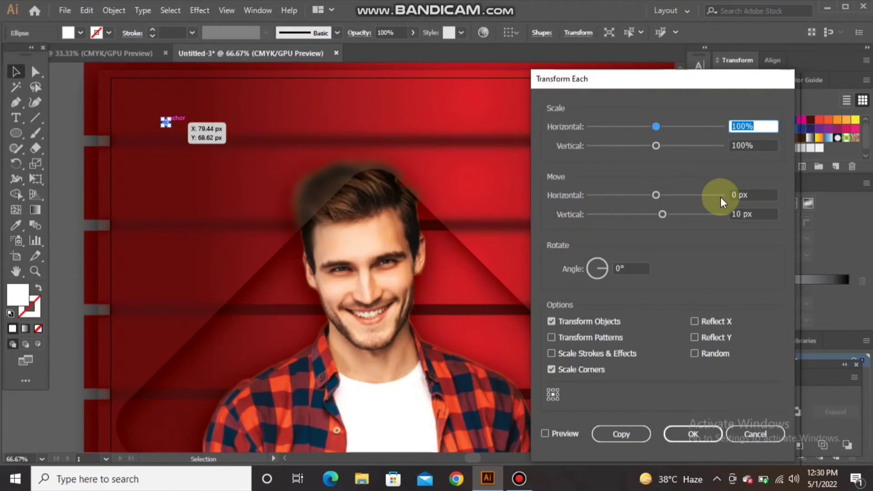
pyautogui.doubleClick(737, 214)
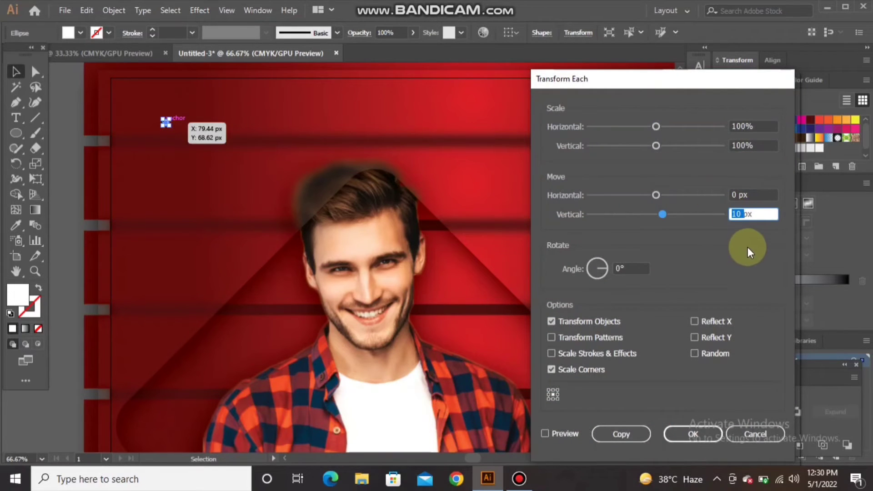
pyautogui.press('BackSpace')
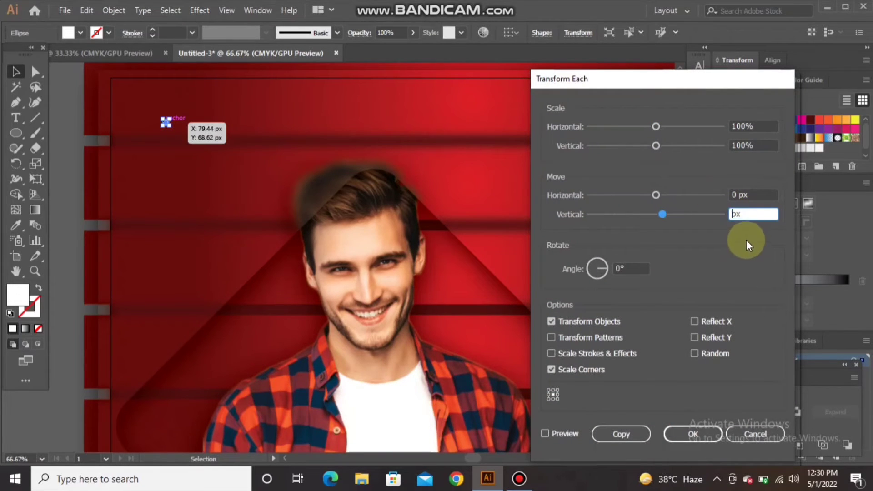
pyautogui.doubleClick(736, 195)
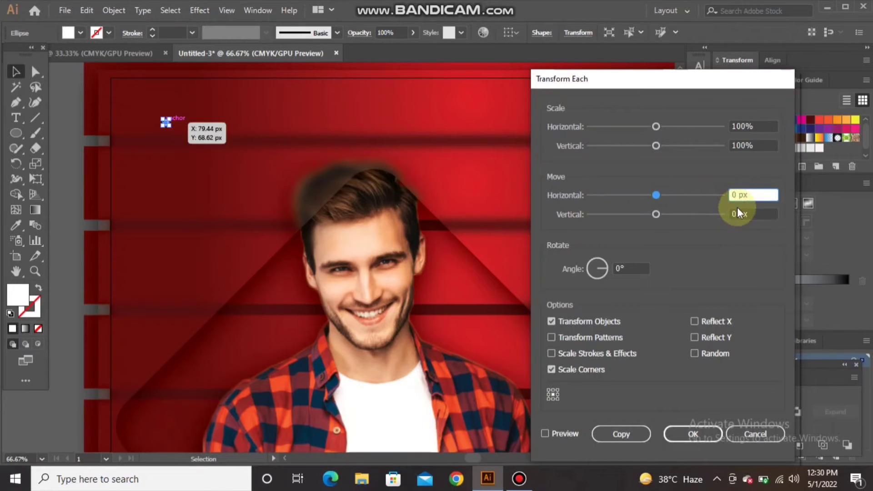
pyautogui.write('1')
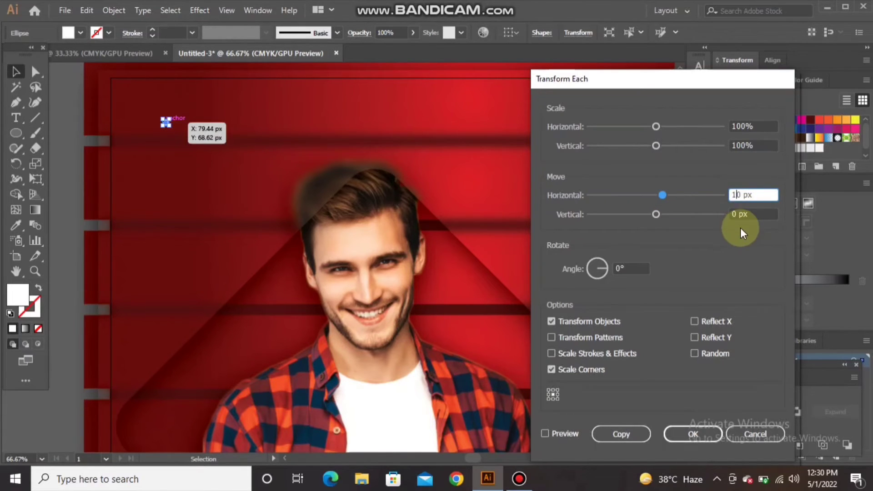
pyautogui.click(642, 433)
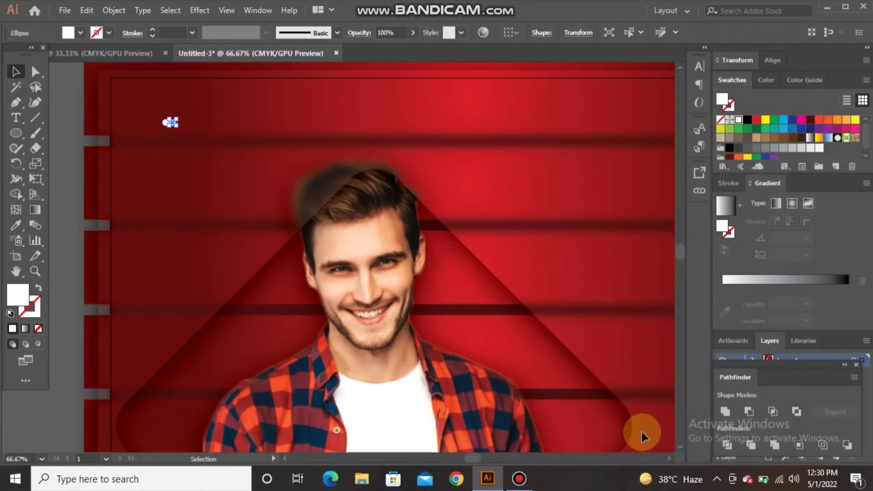
# Step: Delete the horizontally offset copy of the small white circle and select the original circle
pyautogui.click(253, 234)
pyautogui.click(171, 123)
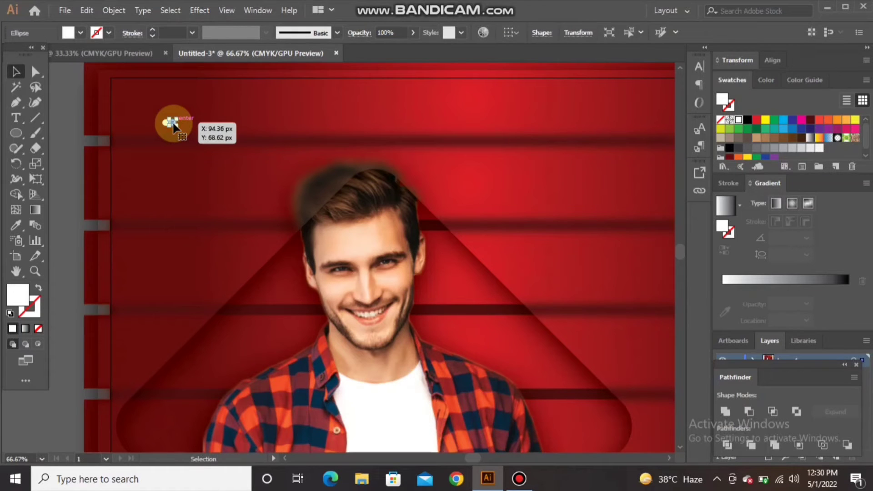
pyautogui.press('Delete')
pyautogui.click(165, 122)
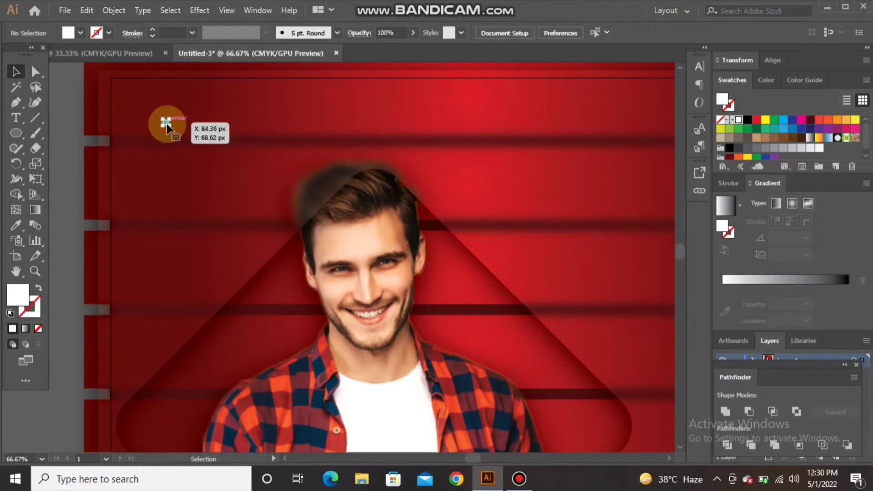
pyautogui.scroll(1, 166, 132)
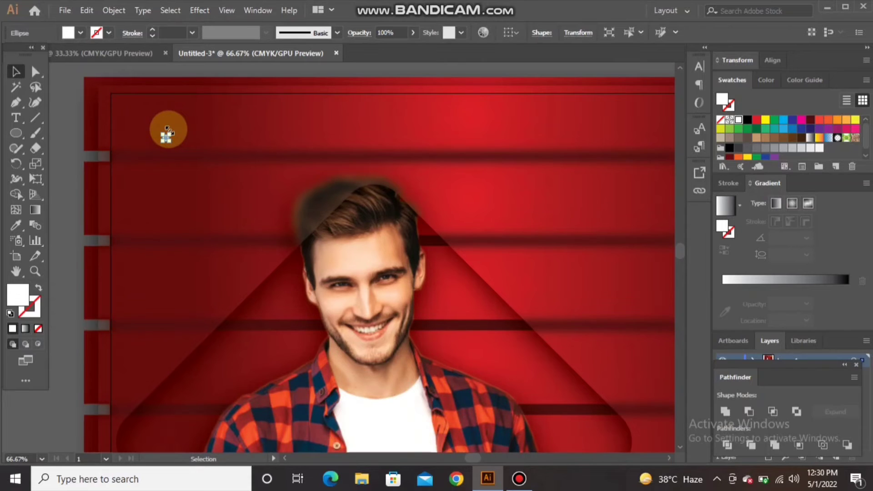
pyautogui.scroll(3, 168, 130)
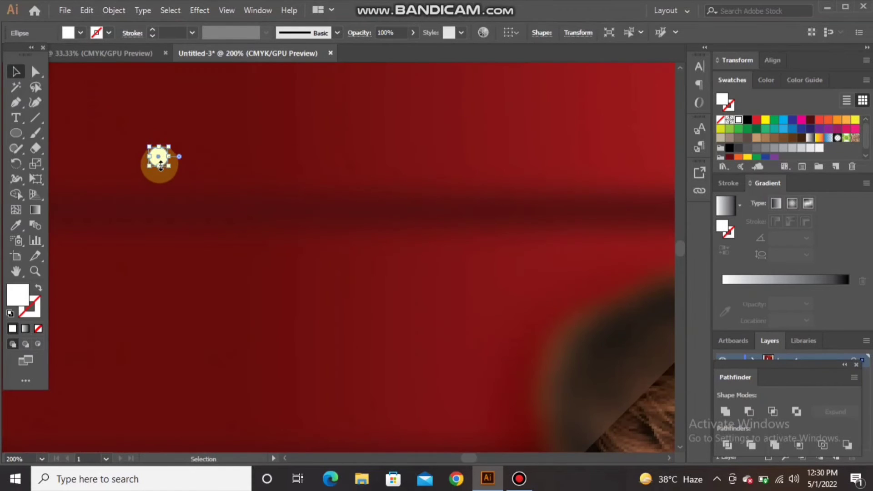
pyautogui.moveTo(160, 167); pyautogui.dragTo(158, 159)
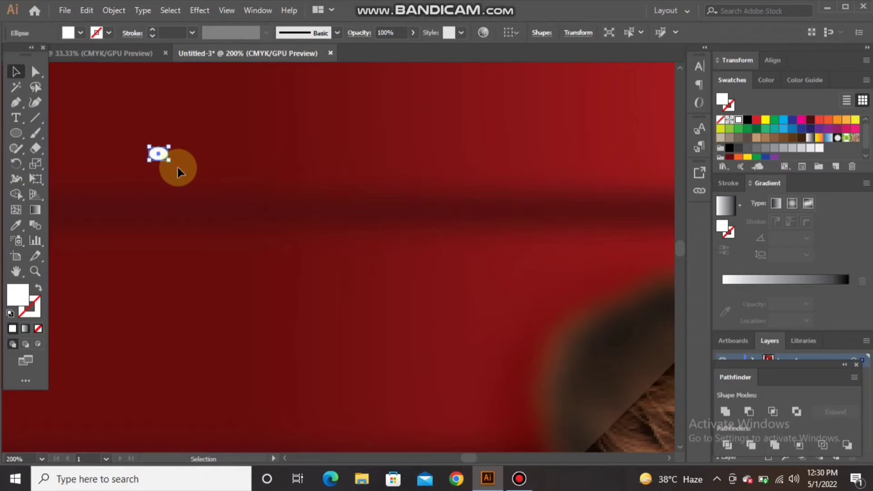
pyautogui.rightClick(177, 167)
pyautogui.click(181, 174)
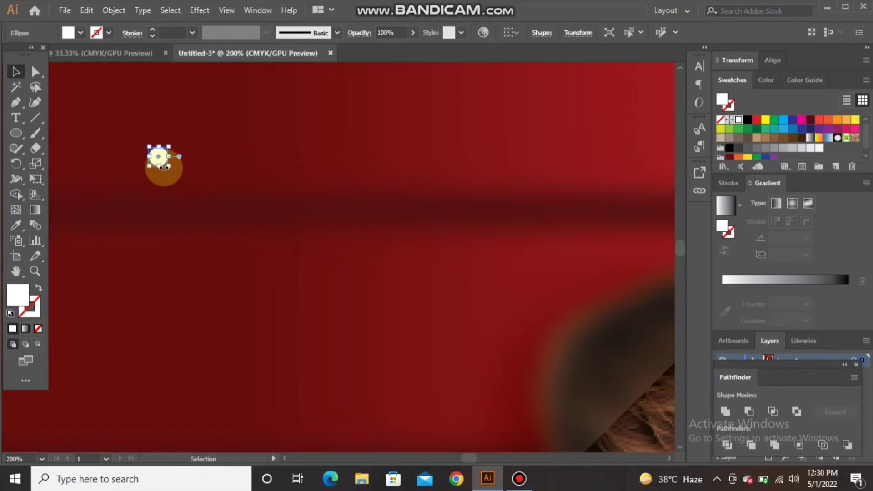
# Step: Shrink the small white circle proportionally to about 6 px in diameter and deselect it
pyautogui.moveTo(159, 165); pyautogui.dragTo(161, 157)
pyautogui.click(167, 160)
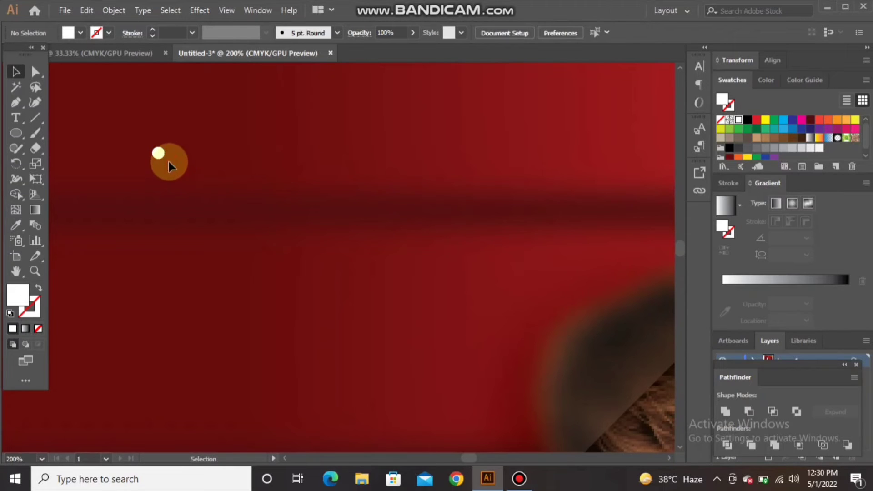
# Step: Copy the reduced white circle with Transform Each, moved 10 px horizontally and 0 px vertically, and deselect it
pyautogui.click(160, 154)
pyautogui.rightClick(160, 153)
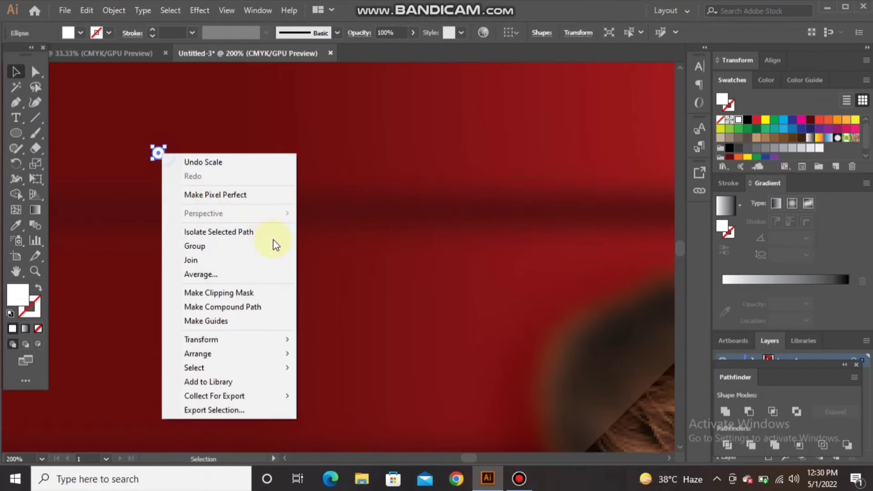
pyautogui.moveTo(212, 339)
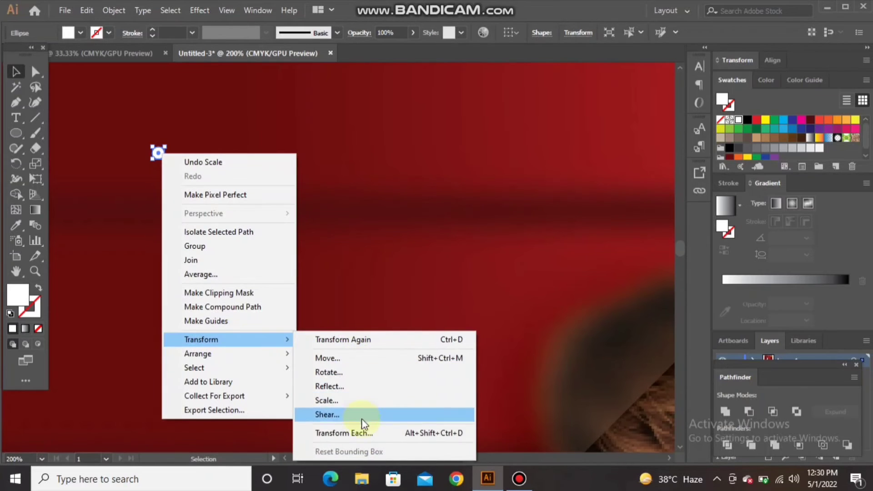
pyautogui.click(366, 431)
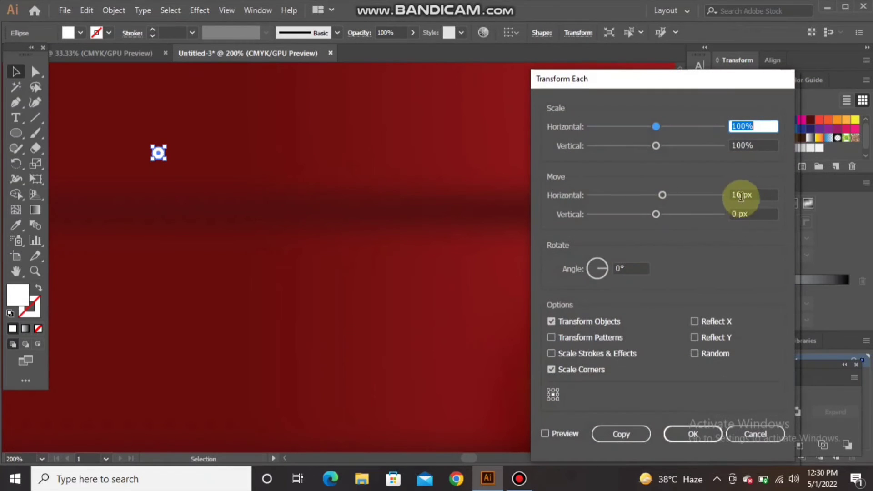
pyautogui.click(605, 431)
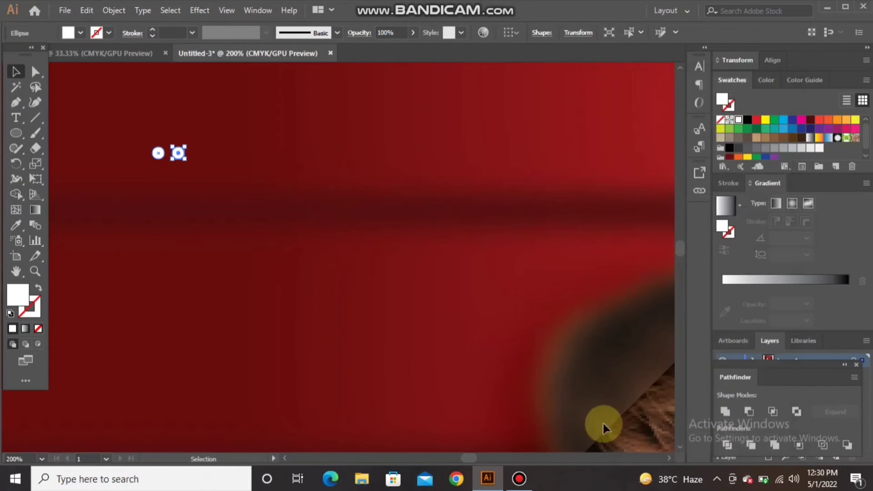
pyautogui.click(290, 266)
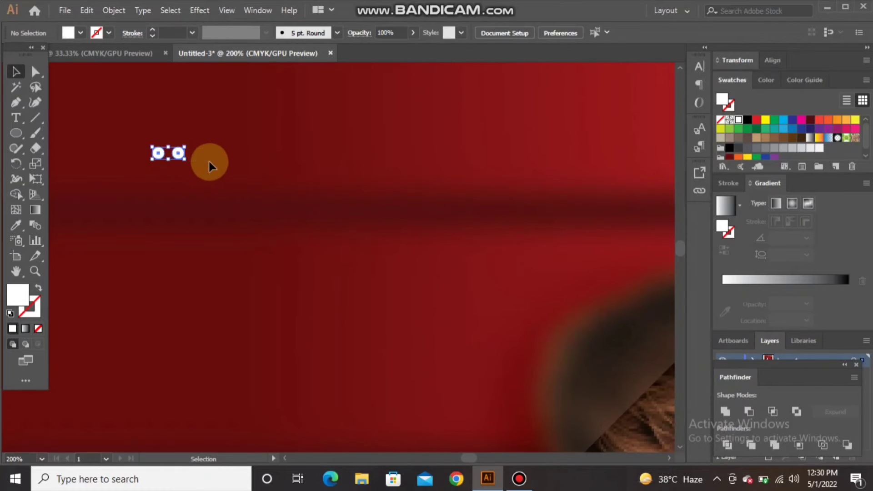
# Step: Copy both white circles with Transform Each, moved 0 px horizontally and 10 px vertically
pyautogui.click(177, 153)
pyautogui.rightClick(173, 151)
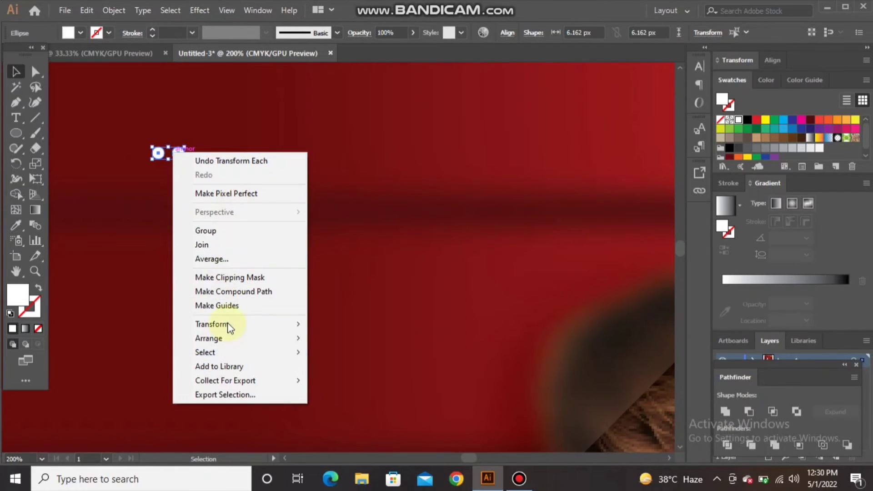
pyautogui.moveTo(228, 323)
pyautogui.click(383, 417)
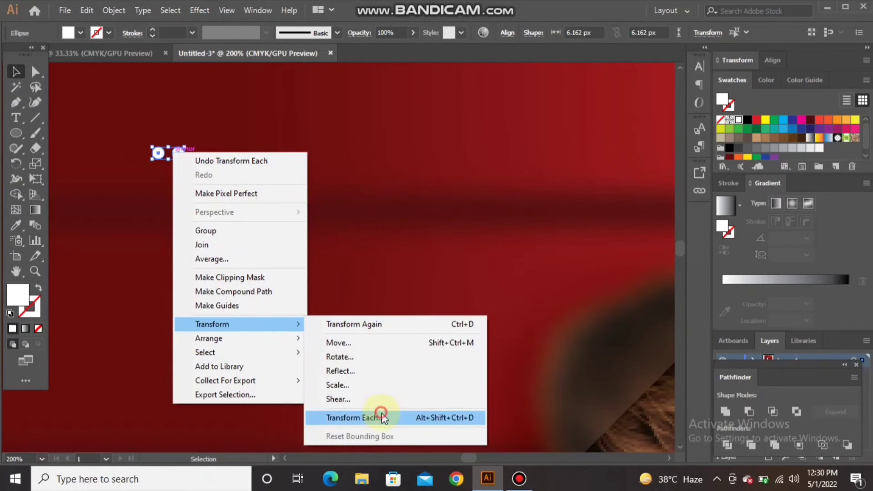
pyautogui.click(736, 199)
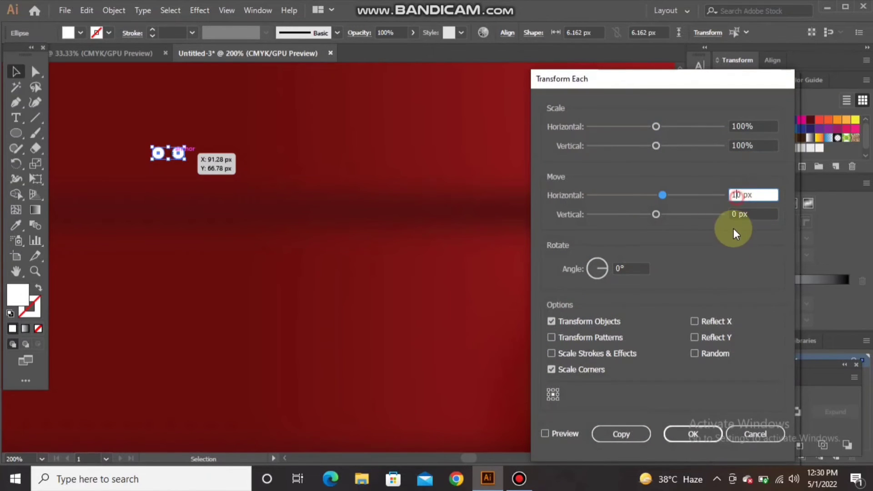
pyautogui.press('BackSpace')
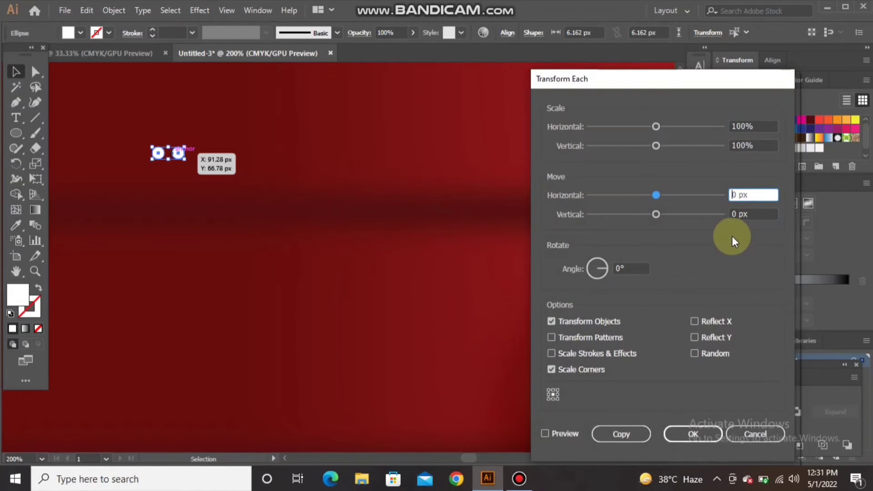
pyautogui.click(731, 213)
pyautogui.write('1')
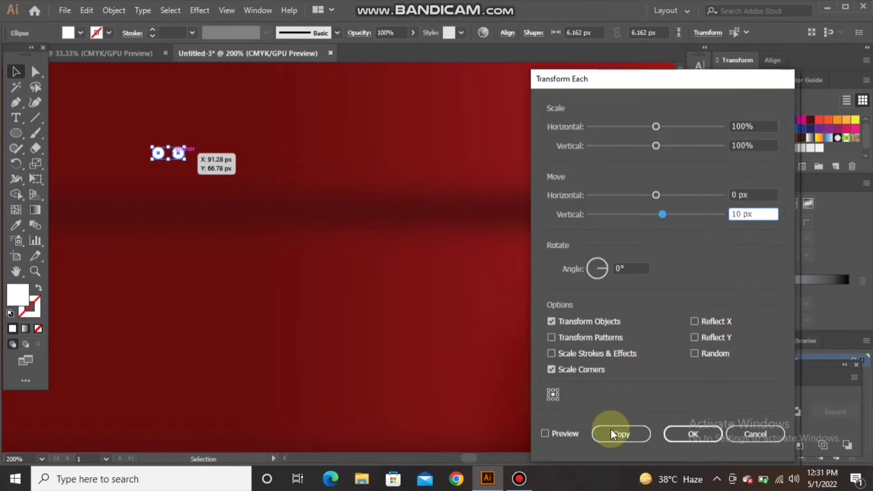
pyautogui.click(612, 433)
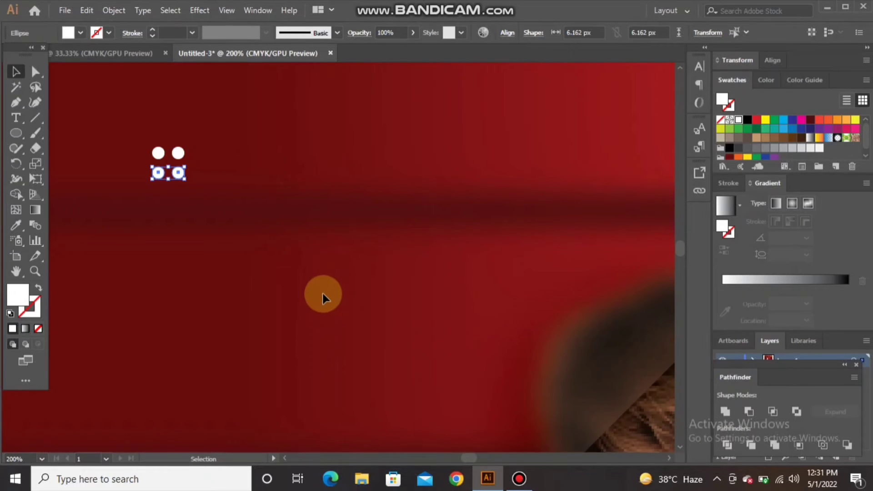
# Step: Group the lower pair of white circles and deselect it
pyautogui.press('a')
pyautogui.hotkey('ctrl', 'g')
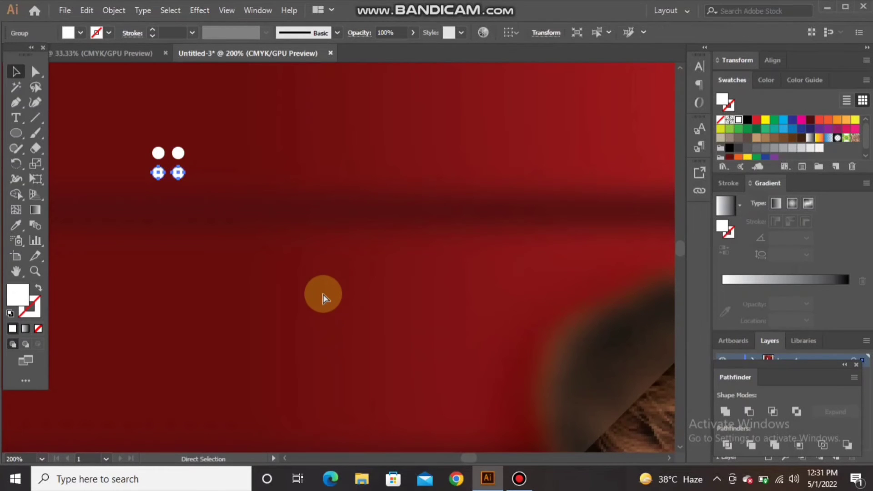
pyautogui.press('v')
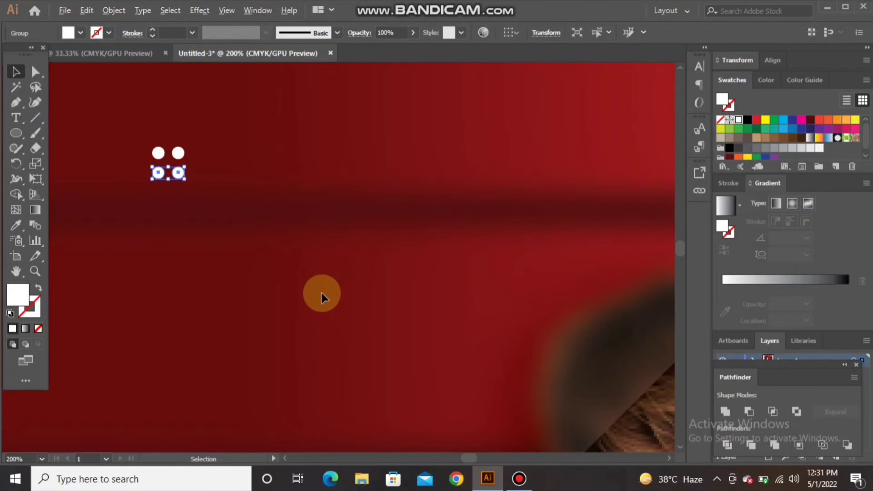
pyautogui.scroll(-3, 321, 296)
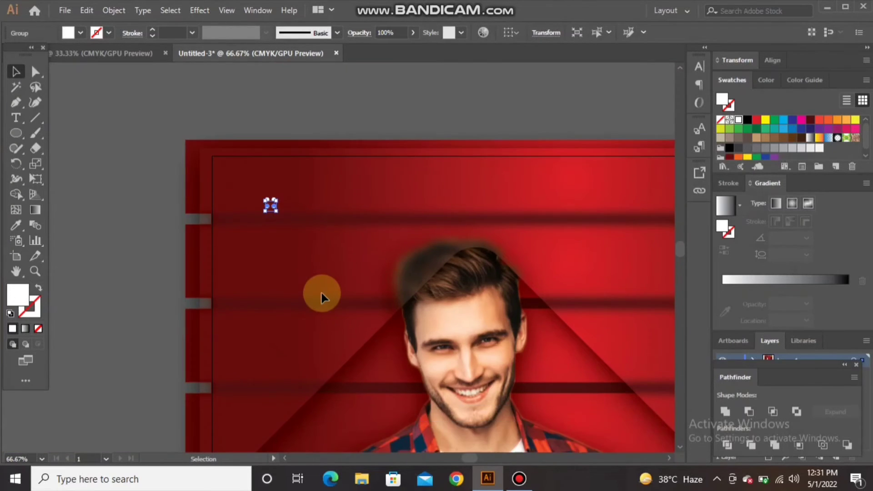
pyautogui.scroll(-1, 321, 293)
pyautogui.hotkey('ctrl', 'shift', 'a')
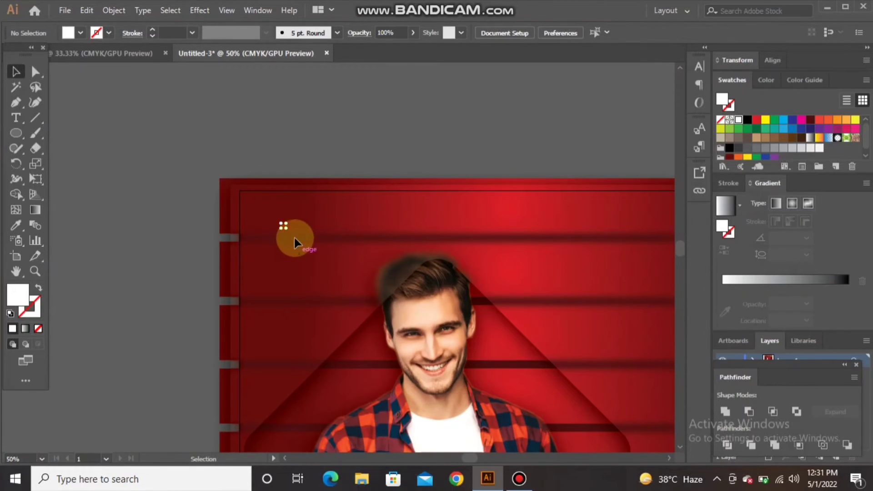
# Step: Group all four white circles into a single two-by-two dot block
pyautogui.scroll(3, 296, 243)
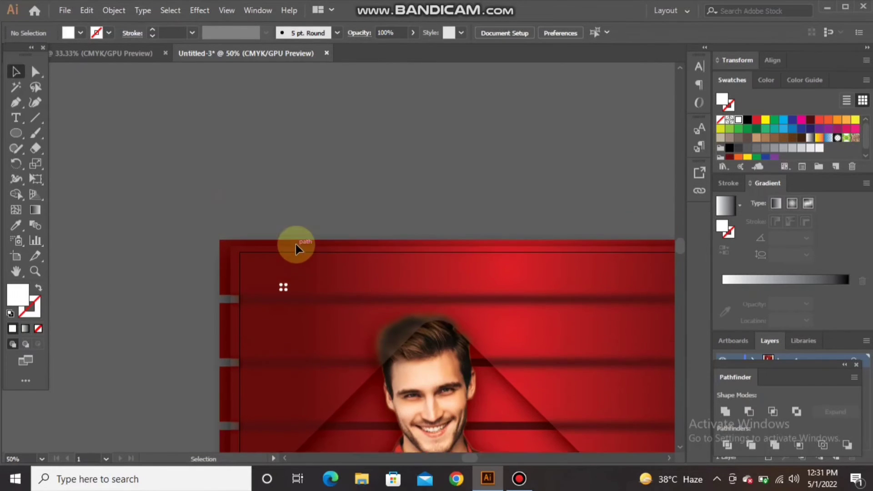
pyautogui.scroll(-1, 295, 244)
pyautogui.scroll(2, 296, 244)
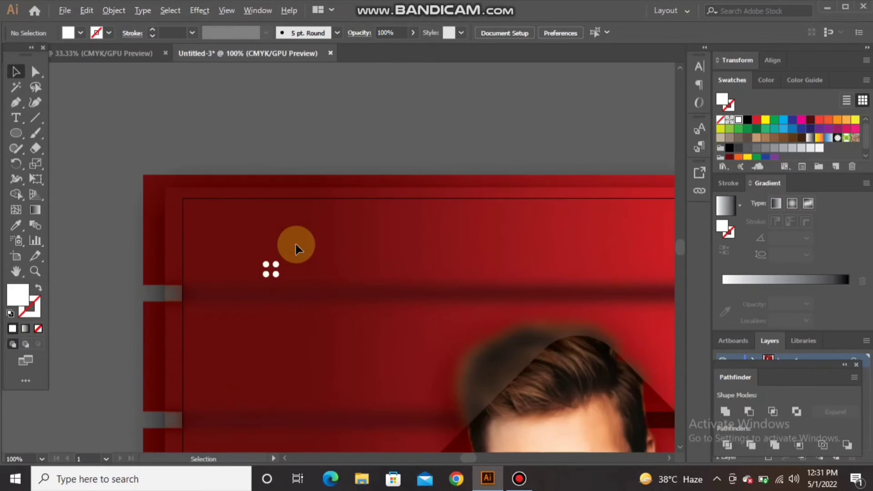
pyautogui.scroll(1, 296, 244)
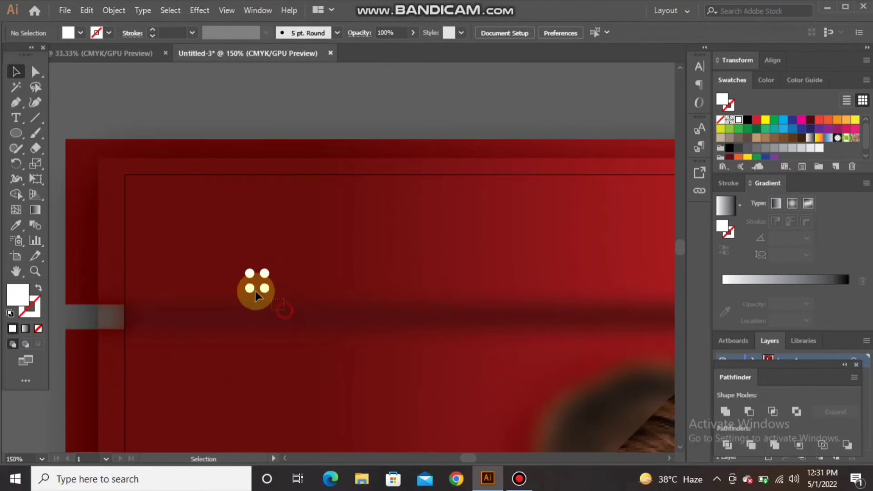
pyautogui.moveTo(284, 310); pyautogui.dragTo(230, 269)
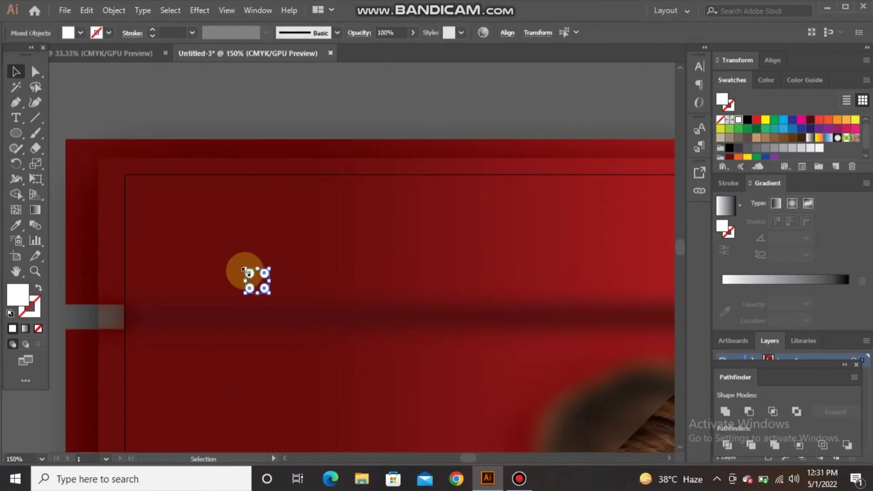
pyautogui.keyDown('shift'); pyautogui.click(261, 284); pyautogui.keyUp('shift')
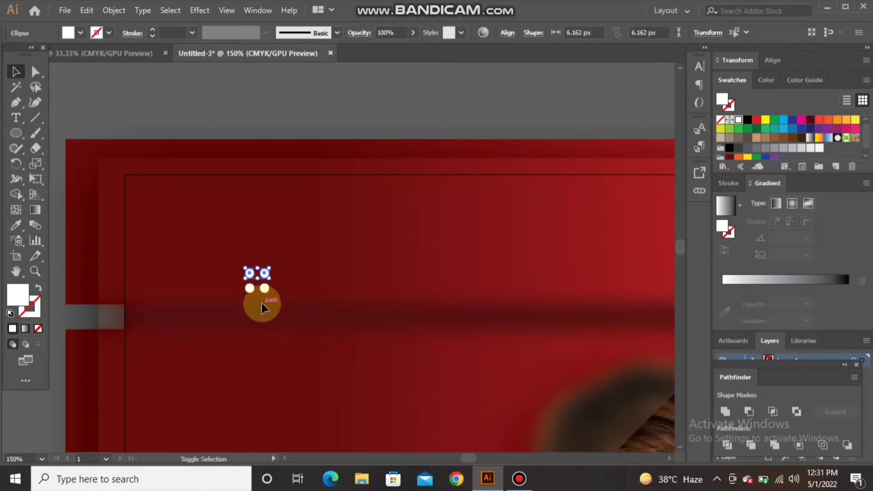
pyautogui.keyDown('shift'); pyautogui.click(262, 272); pyautogui.keyUp('shift')
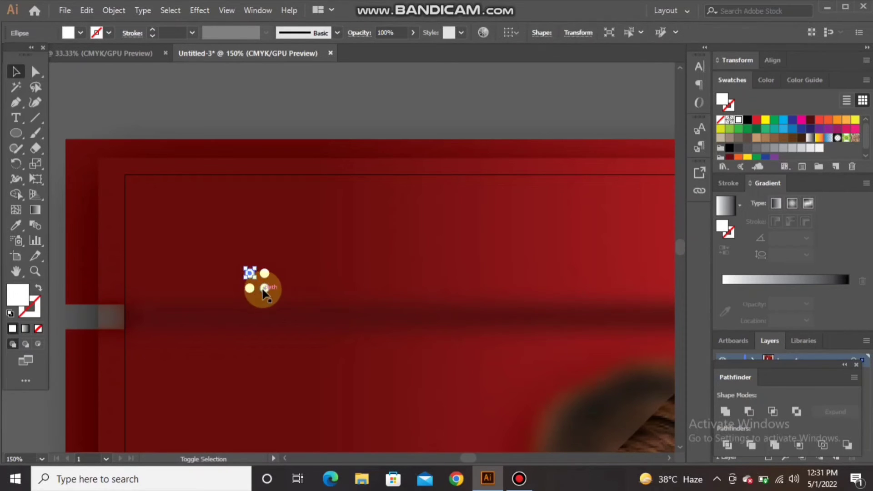
pyautogui.click(277, 289)
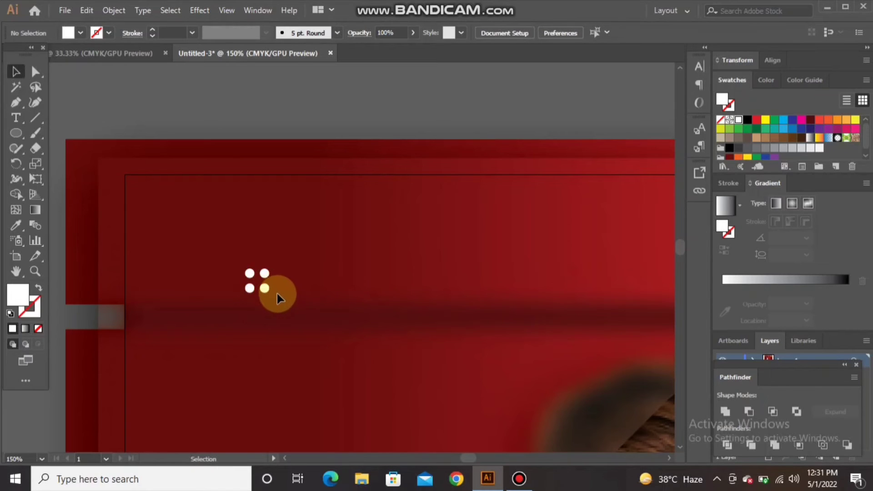
pyautogui.moveTo(236, 263); pyautogui.dragTo(273, 291)
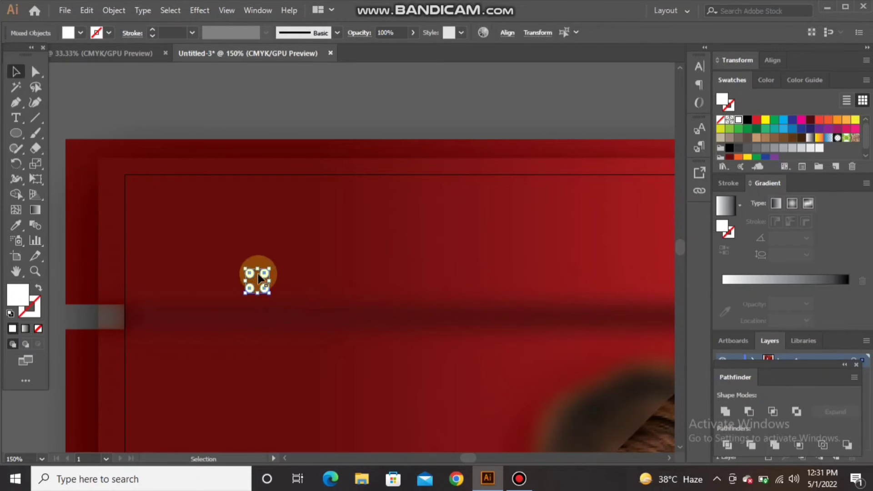
pyautogui.rightClick(270, 284)
pyautogui.click(299, 164)
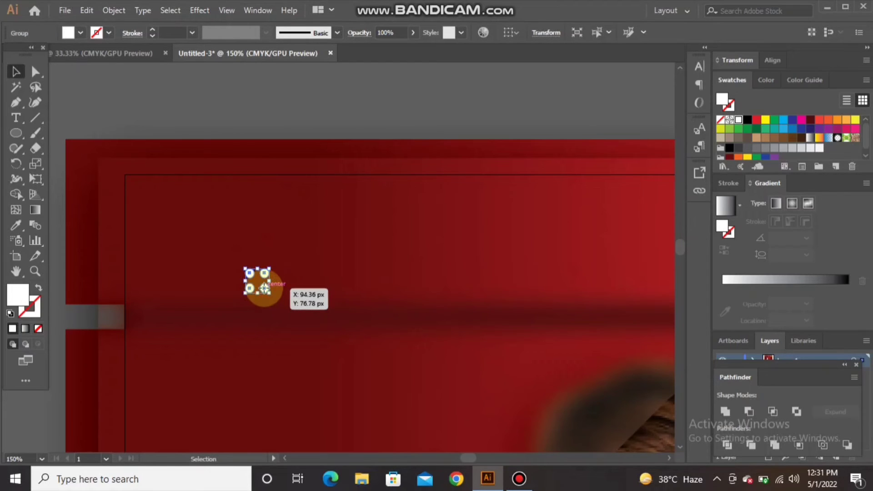
# Step: Duplicate the four-dot block twice straight down with even spacing to form two columns of six dots
pyautogui.moveTo(264, 289); pyautogui.dragTo(264, 318)
pyautogui.click(290, 323)
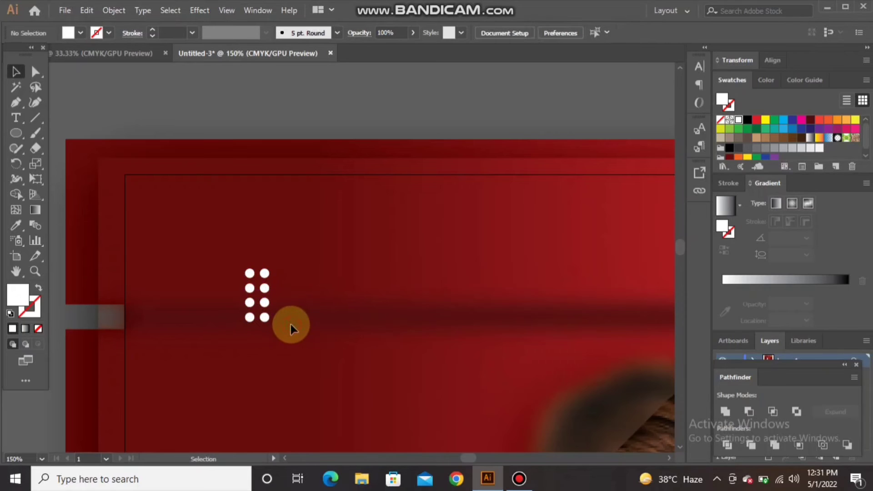
pyautogui.click(265, 320)
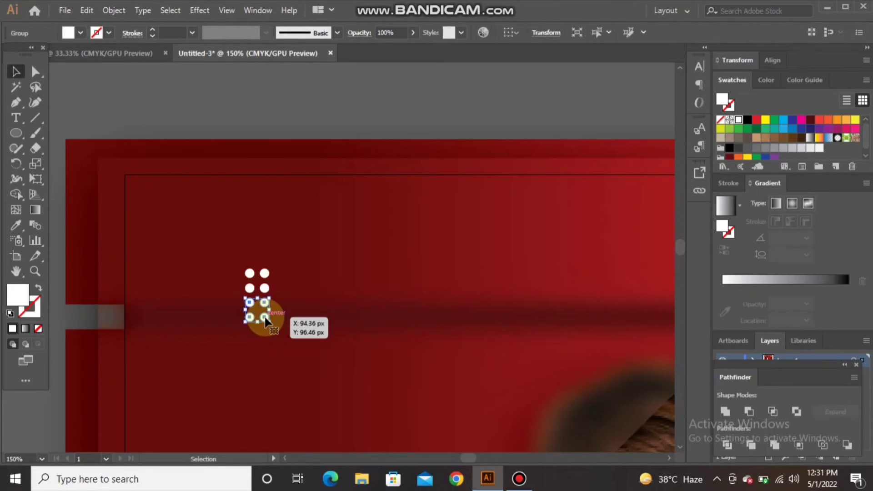
pyautogui.moveTo(262, 322); pyautogui.dragTo(266, 346)
pyautogui.click(301, 340)
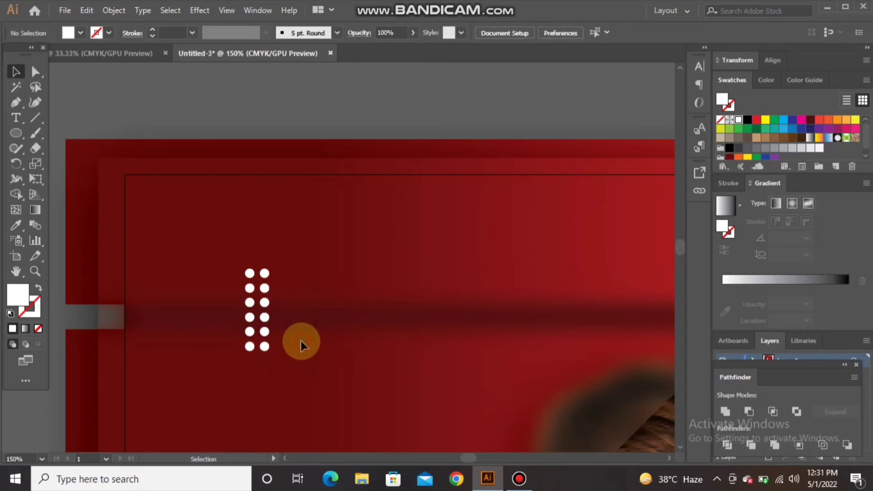
# Step: Group the two columns of six white dots into a single dot pattern
pyautogui.click(248, 286)
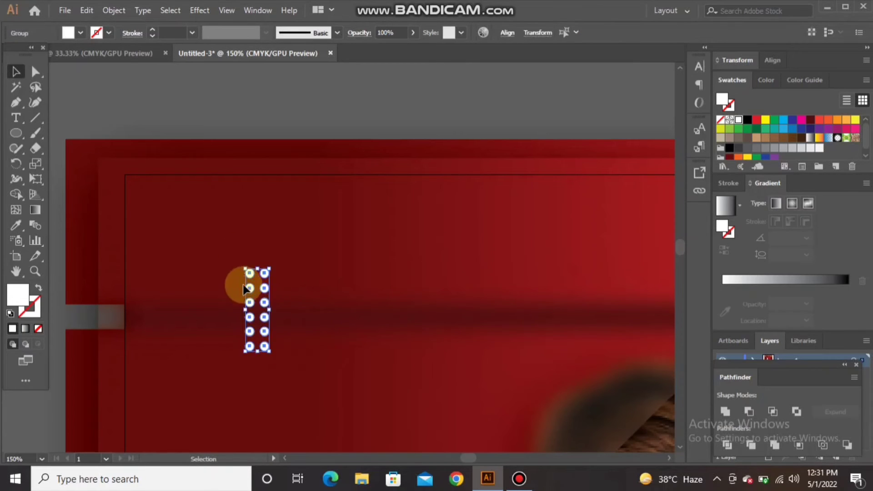
pyautogui.rightClick(265, 315)
pyautogui.click(311, 198)
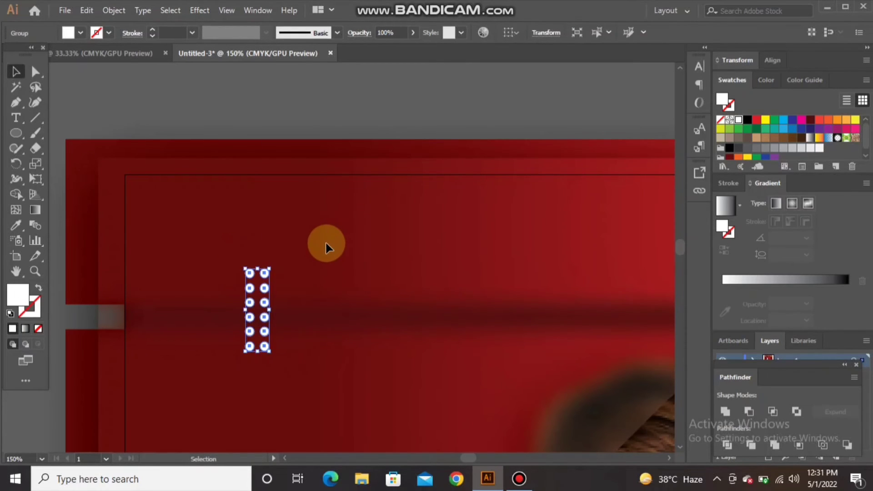
# Step: Move the dot pattern closer to the poster's left edge, beside the model's head, and deselect it
pyautogui.hotkey('ctrl', '-')
pyautogui.hotkey('ctrl', '-')
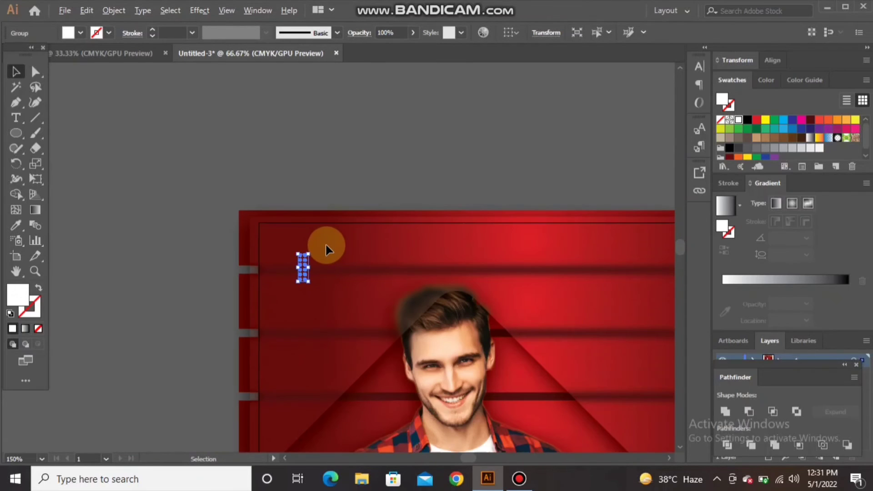
pyautogui.hotkey('ctrl', '-')
pyautogui.hotkey('ctrl', '-')
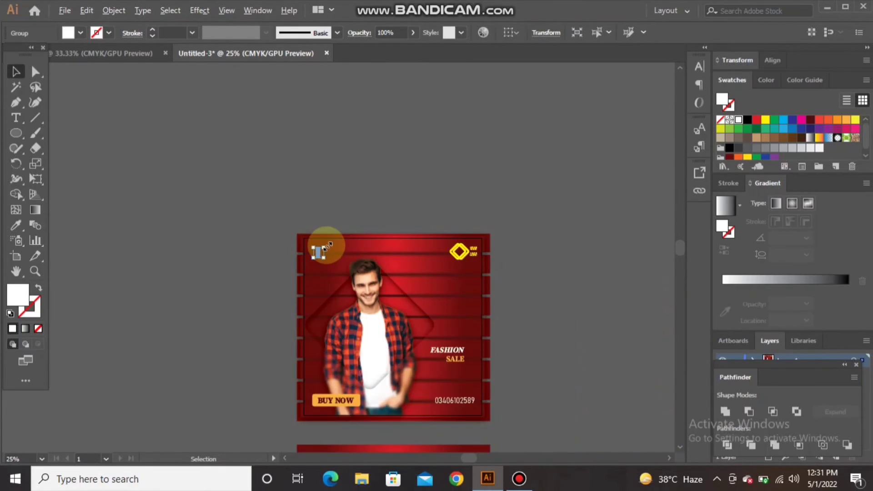
pyautogui.hotkey('ctrl', '-')
pyautogui.hotkey('ctrl', '-')
pyautogui.hotkey('ctrl', '-')
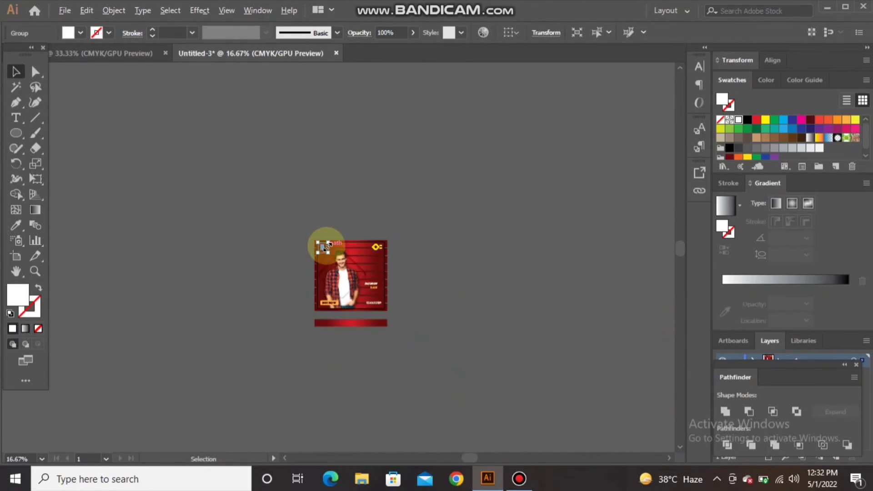
pyautogui.click(332, 319)
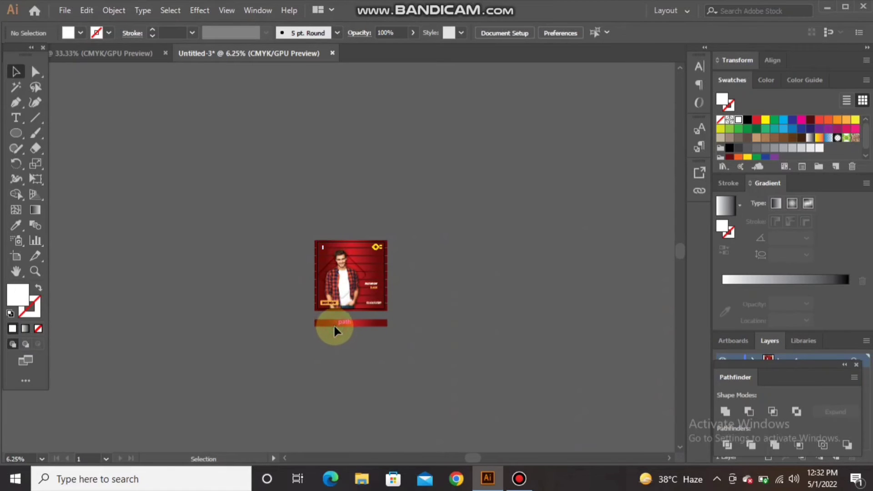
pyautogui.scroll(4, 332, 323)
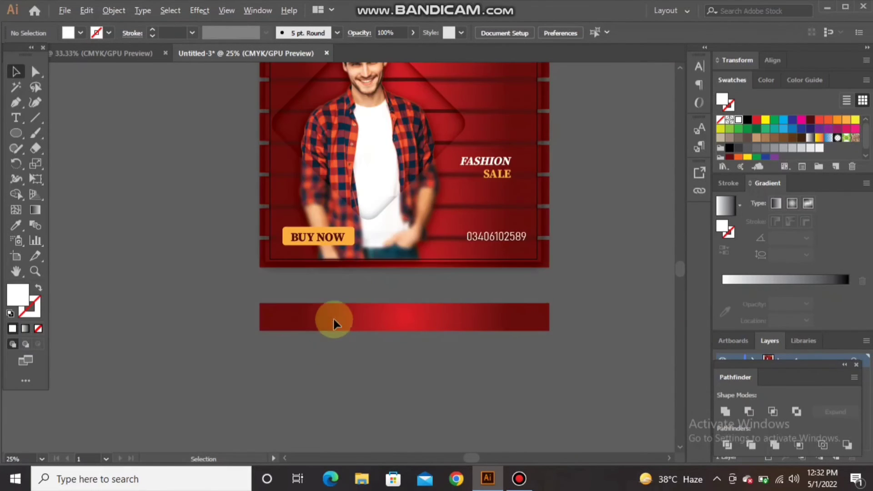
pyautogui.scroll(3, 361, 309)
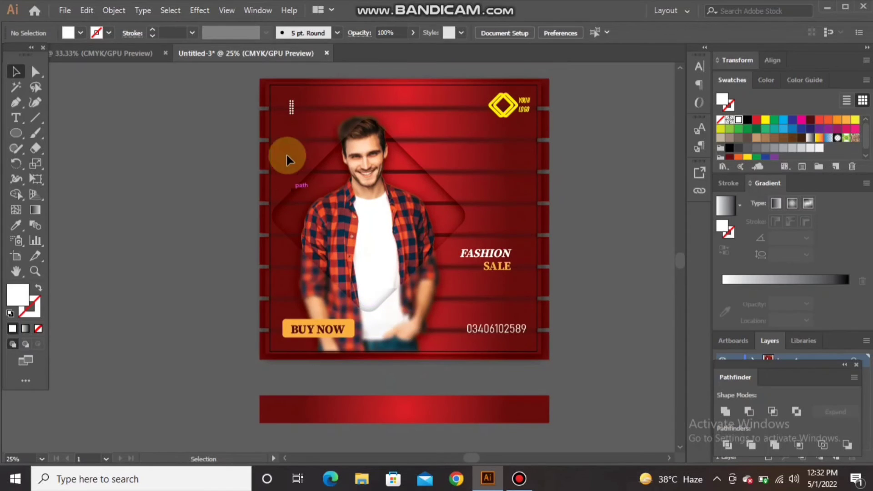
pyautogui.moveTo(299, 116); pyautogui.dragTo(284, 146)
pyautogui.click(283, 166)
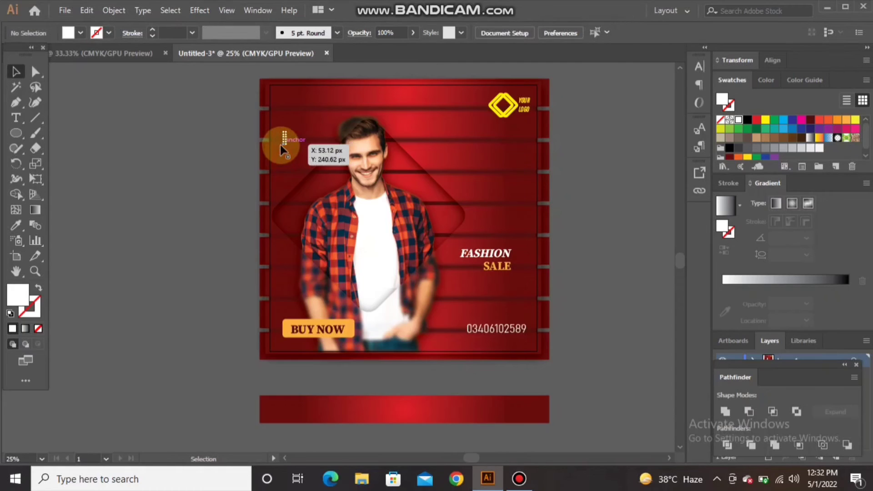
# Step: Place a copy of the dot pattern on the poster's right side, above the FASHION SALE text
pyautogui.click(285, 138)
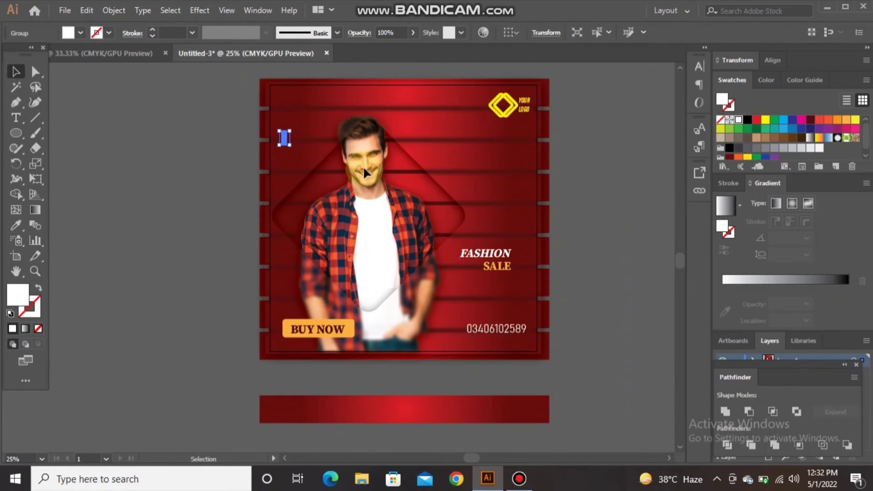
pyautogui.moveTo(288, 142)
pyautogui.mouseDown()
pyautogui.moveTo(472, 182)
pyautogui.moveTo(496, 177)
pyautogui.moveTo(487, 204)
pyautogui.moveTo(495, 202)
pyautogui.moveTo(325, 157)
pyautogui.moveTo(302, 142)
pyautogui.mouseUp()
pyautogui.click(566, 224)
pyautogui.click(494, 201)
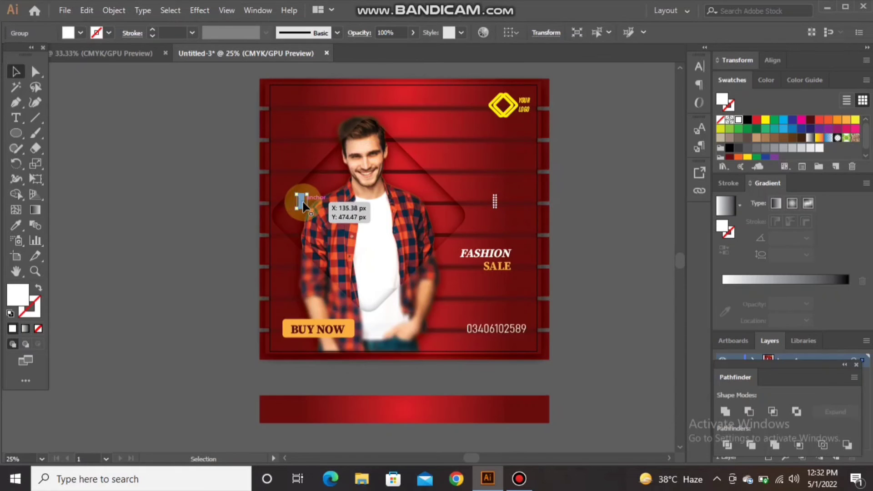
# Step: Move the left dot pattern up to the poster's upper-left area beside the model's head and deselect it
pyautogui.moveTo(302, 207); pyautogui.dragTo(284, 143)
pyautogui.click(214, 195)
pyautogui.click(219, 150)
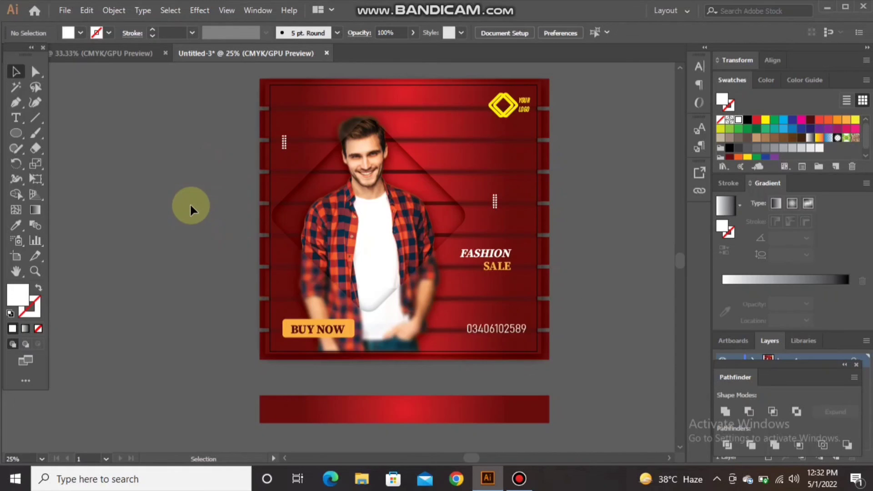
# Step: Unlock all locked objects in the document and clear the selection
pyautogui.click(67, 10)
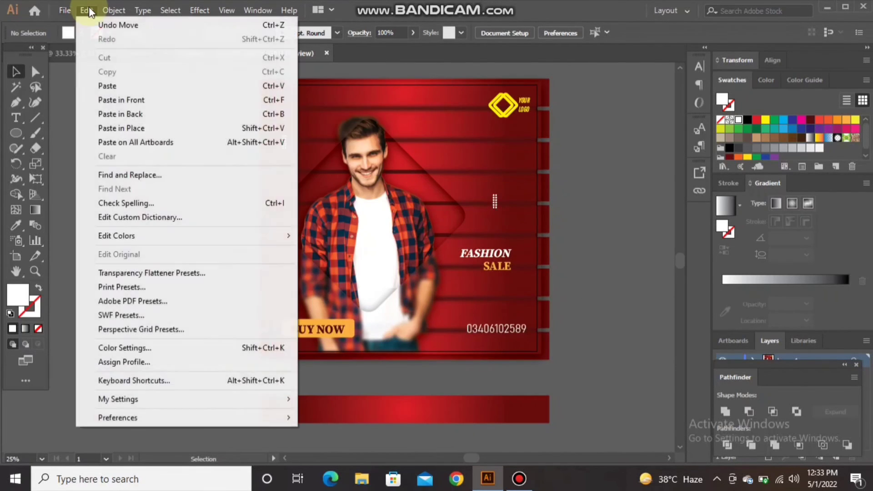
pyautogui.moveTo(119, 11)
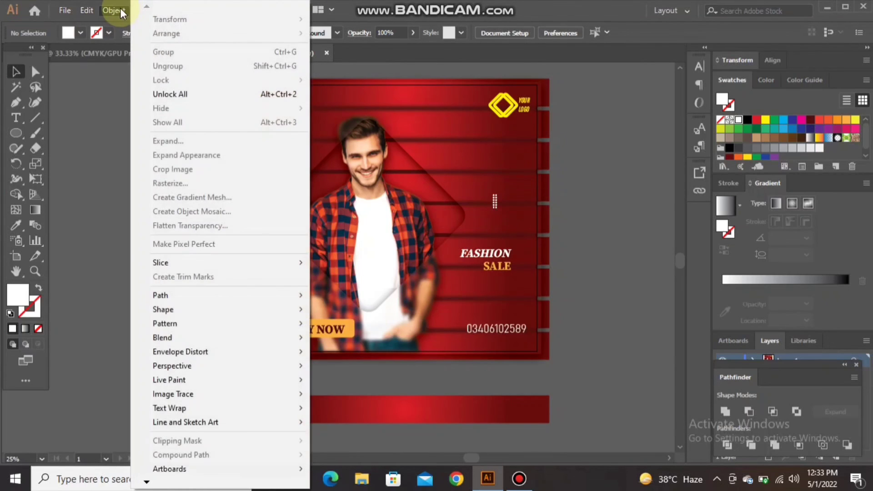
pyautogui.click(170, 94)
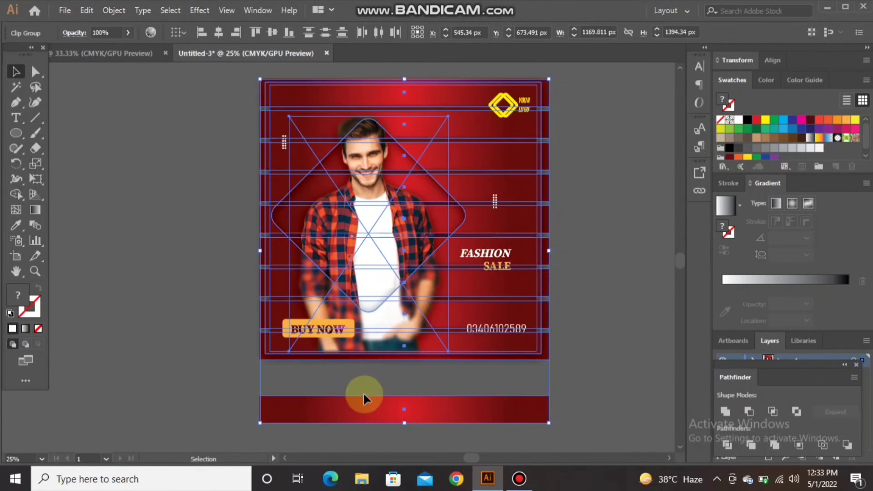
pyautogui.click(370, 410)
pyautogui.click(236, 372)
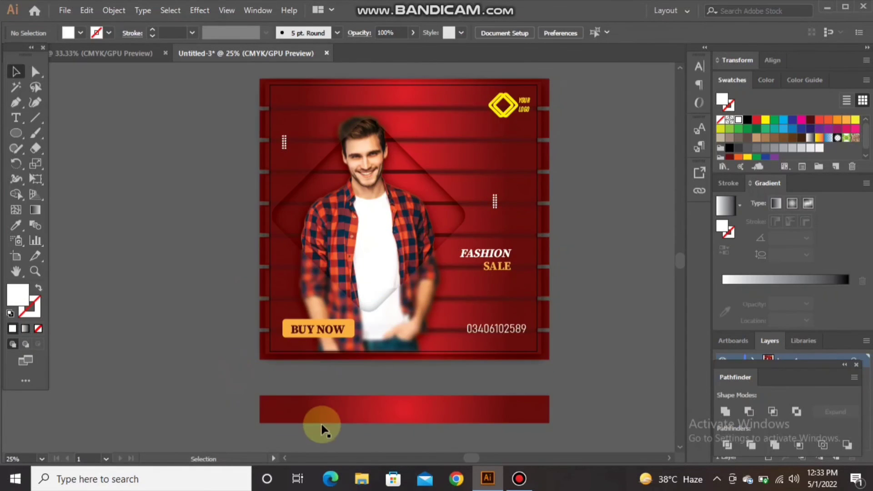
# Step: Ungroup the background artwork and delete the spare red gradient strip below the poster
pyautogui.click(326, 420)
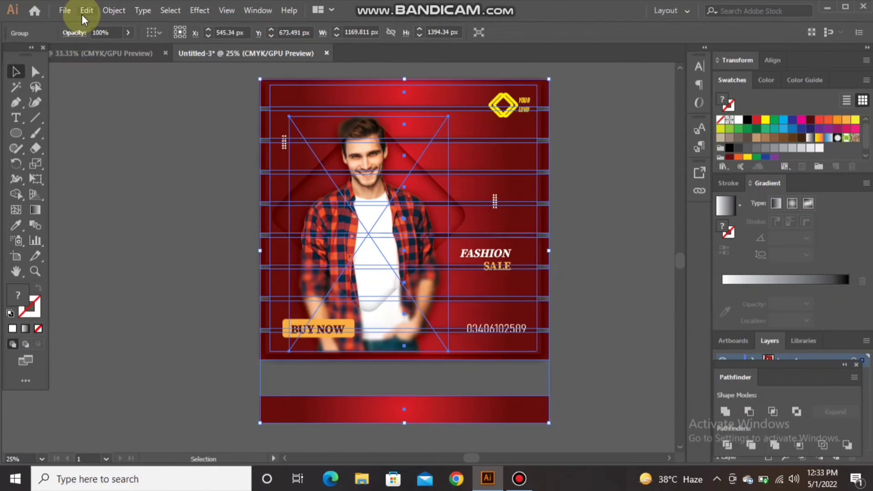
pyautogui.rightClick(399, 181)
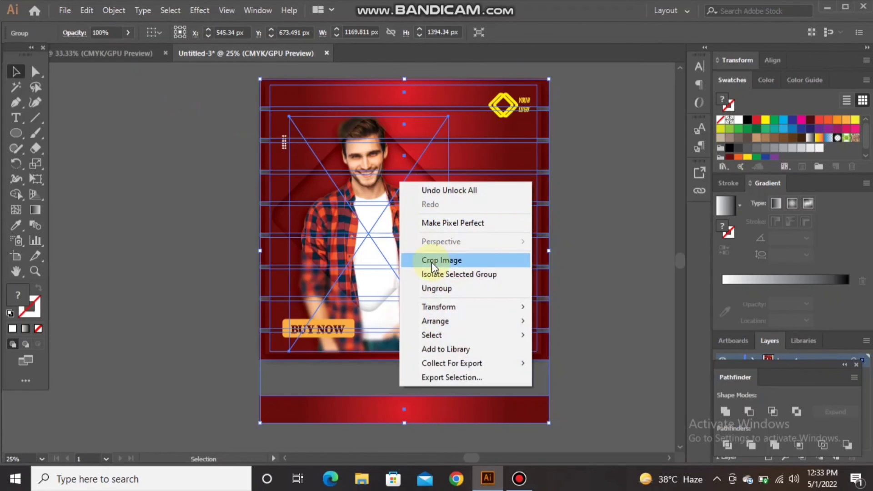
pyautogui.click(421, 289)
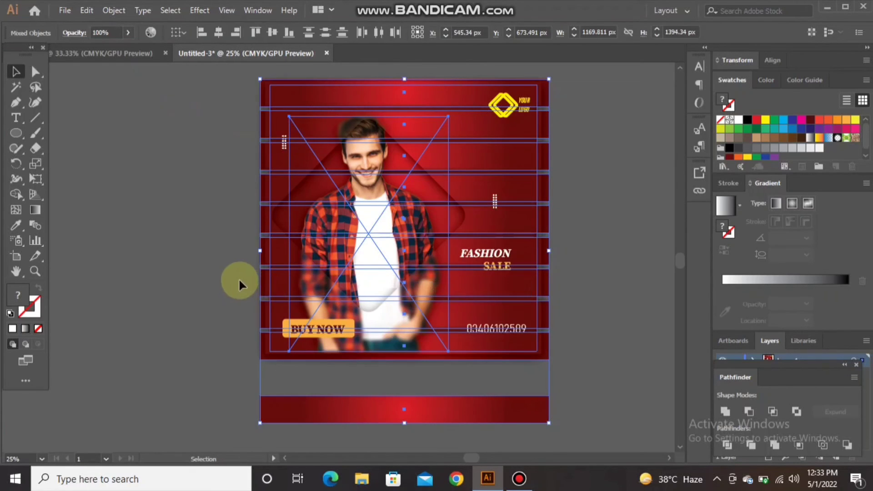
pyautogui.click(300, 370)
pyautogui.click(337, 415)
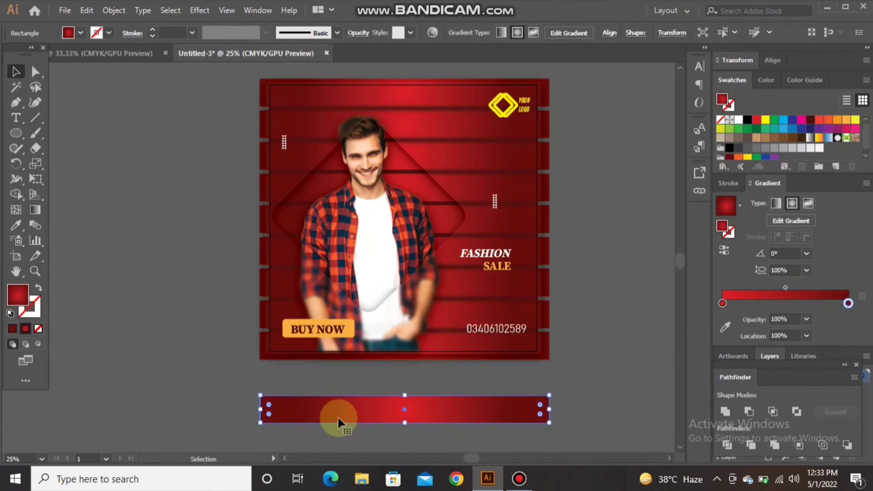
pyautogui.press('Delete')
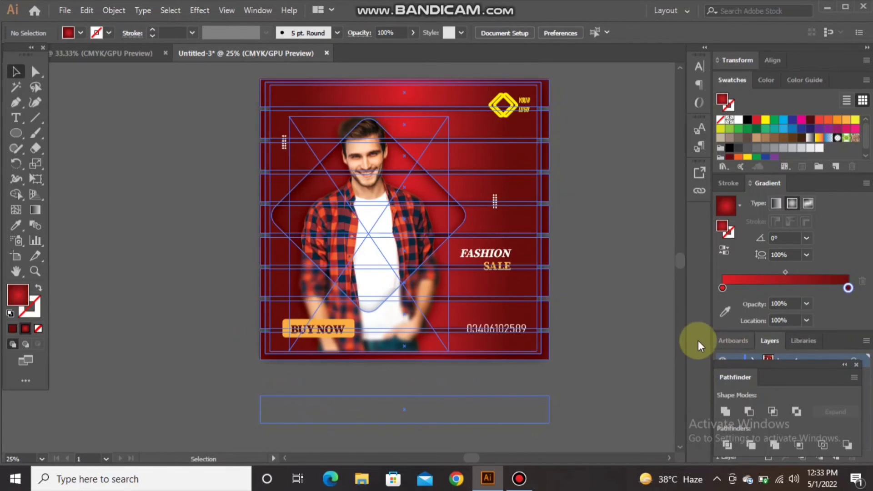
# Step: Draw a rectangle covering the whole artboard, fill it with white and deselect it
pyautogui.scroll(1, 692, 340)
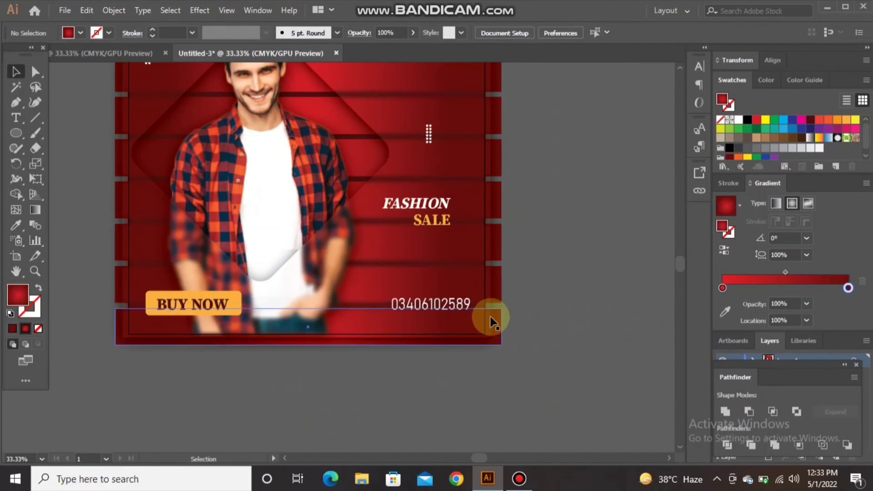
pyautogui.moveTo(375, 252); pyautogui.dragTo(428, 340)
pyautogui.click(585, 312)
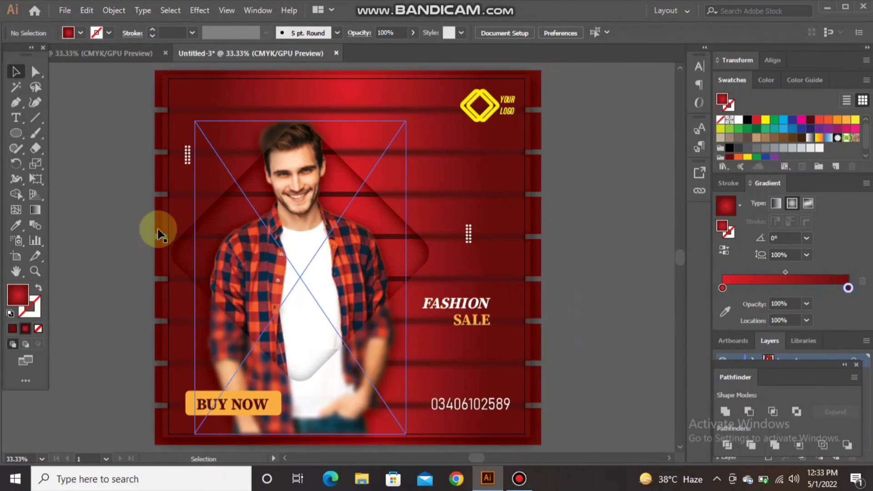
pyautogui.moveTo(14, 135); pyautogui.dragTo(64, 132)
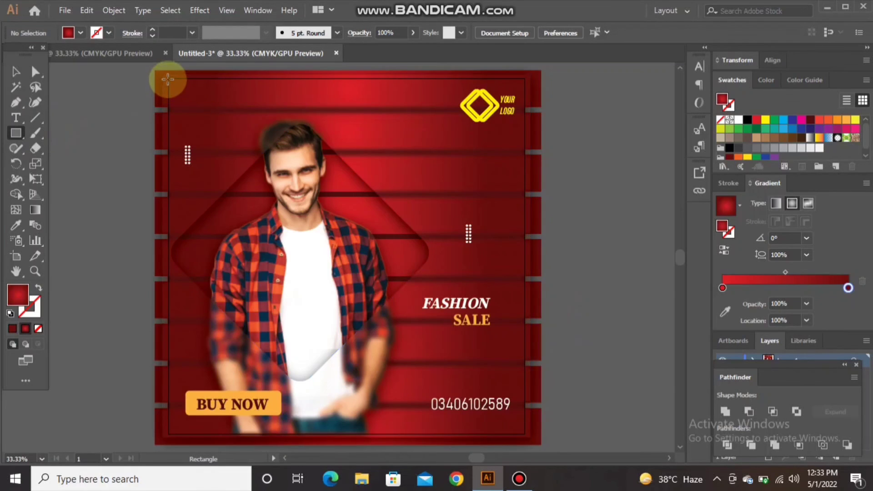
pyautogui.moveTo(167, 78)
pyautogui.mouseDown()
pyautogui.moveTo(465, 316)
pyautogui.moveTo(538, 414)
pyautogui.moveTo(526, 430)
pyautogui.moveTo(255, 203)
pyautogui.moveTo(169, 78)
pyautogui.mouseUp()
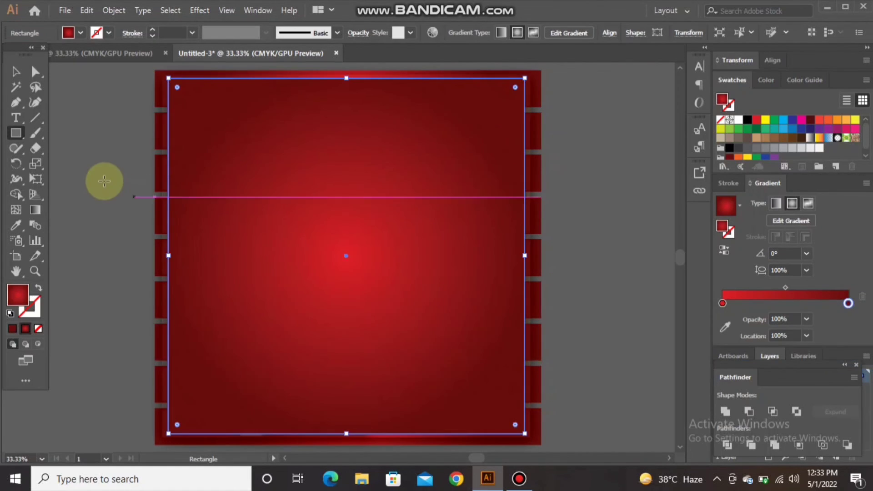
pyautogui.click(15, 71)
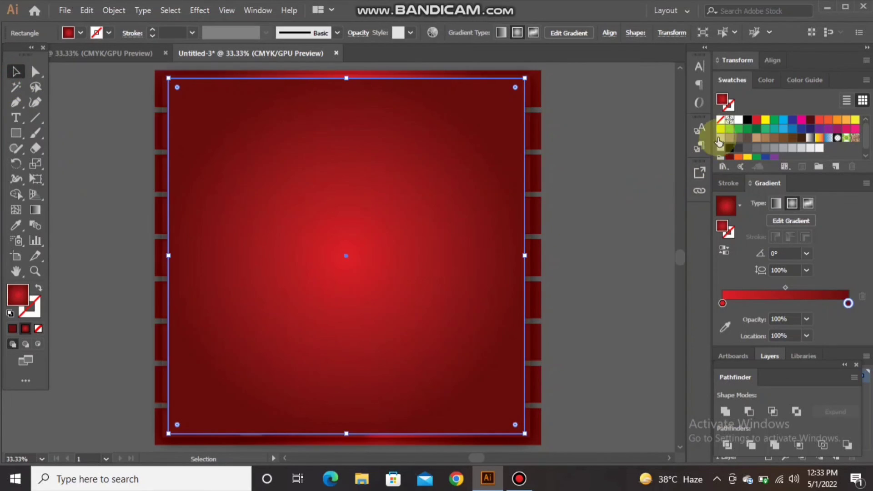
pyautogui.click(737, 119)
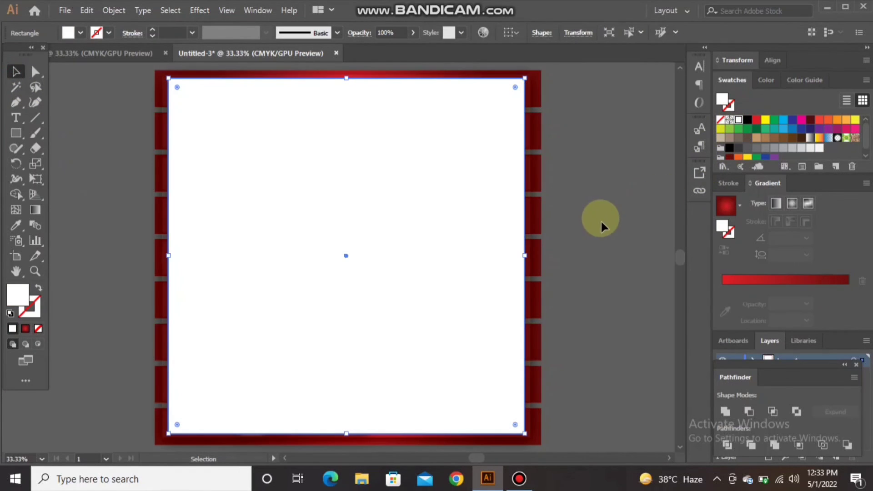
pyautogui.click(606, 274)
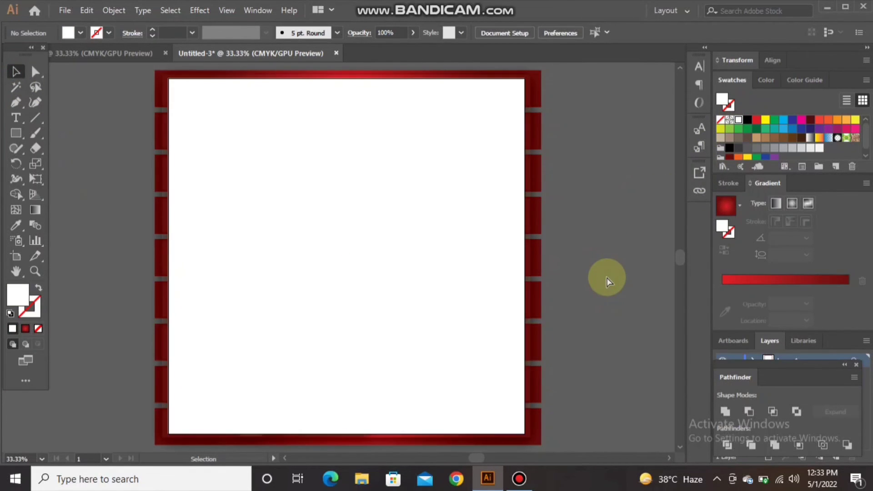
# Step: Select all the artwork and clip it to the white square with a clipping mask
pyautogui.hotkey('ctrl', 'a')
pyautogui.rightClick(517, 276)
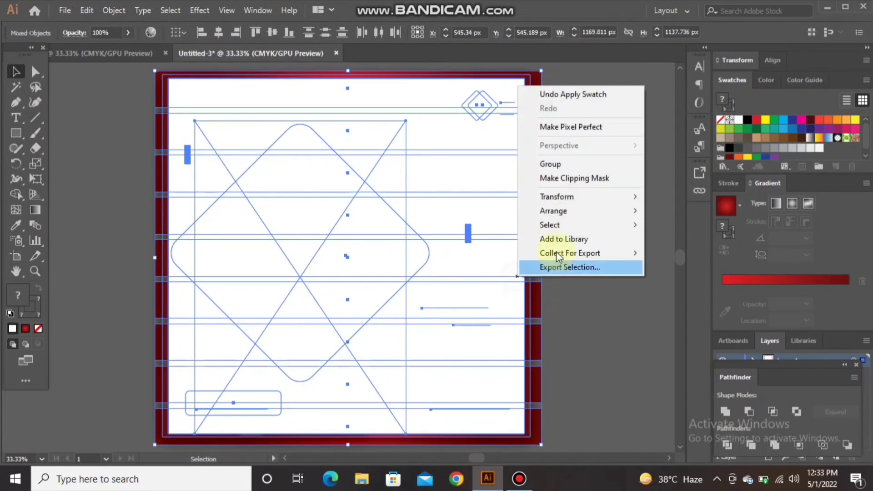
pyautogui.click(565, 179)
pyautogui.click(589, 238)
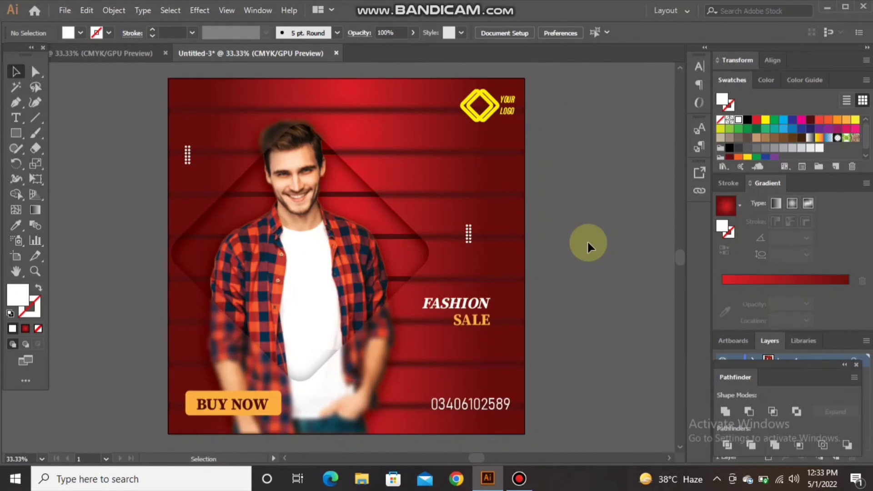
# Step: Start exporting the finished poster
pyautogui.click(86, 13)
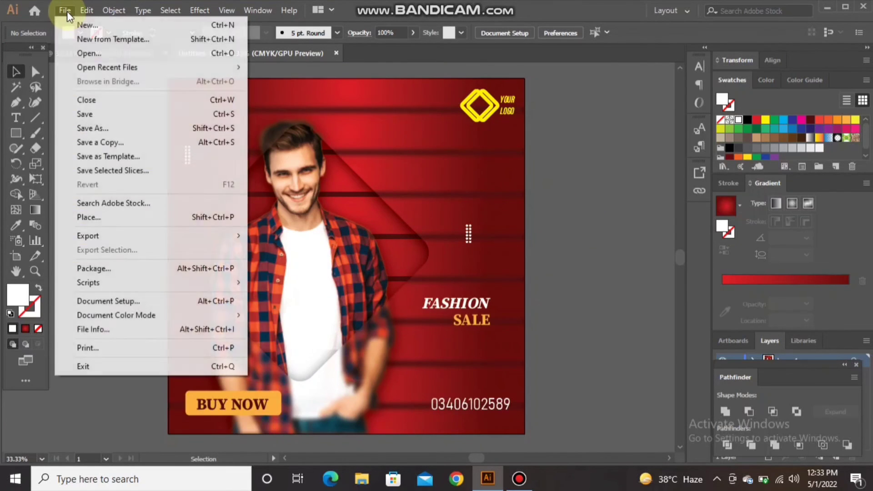
pyautogui.click(67, 11)
pyautogui.click(67, 11)
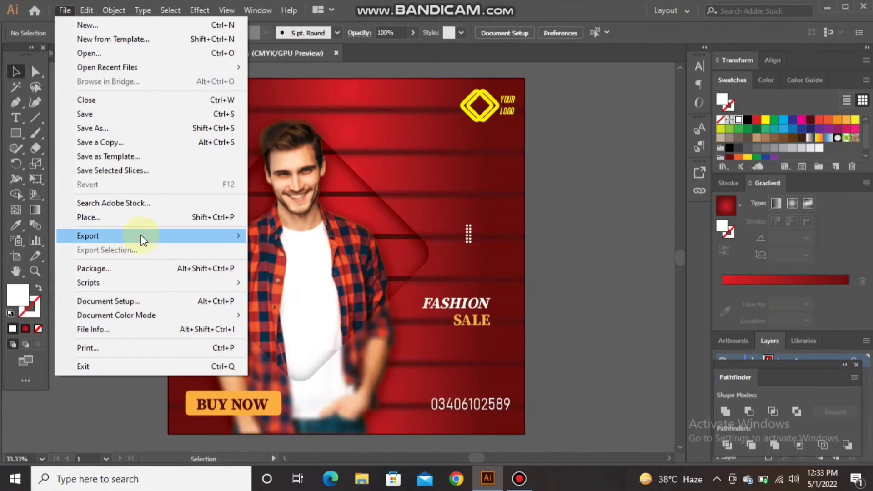